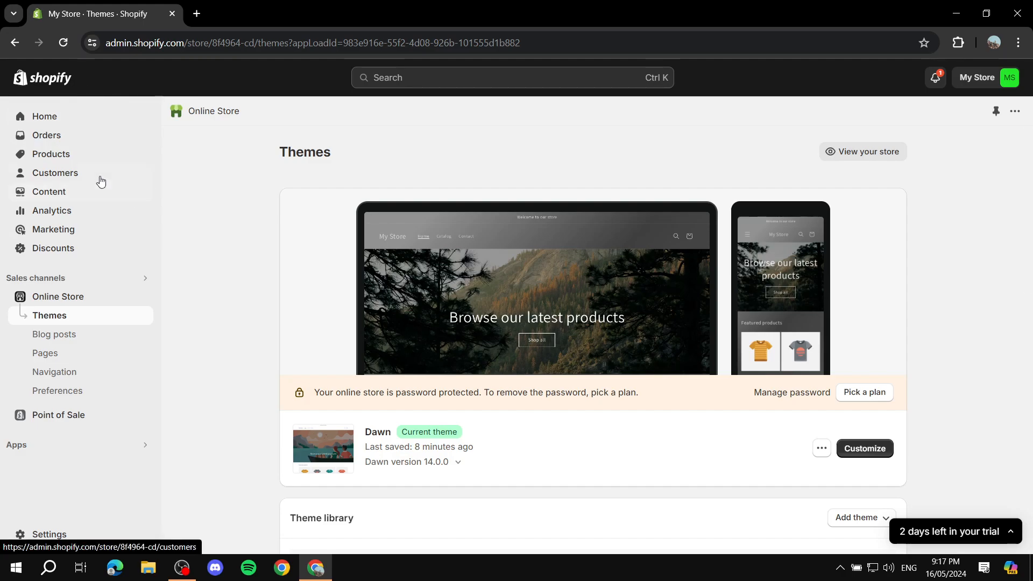
# Start a new product in the store and title it "Red"
pyautogui.click(55, 158)
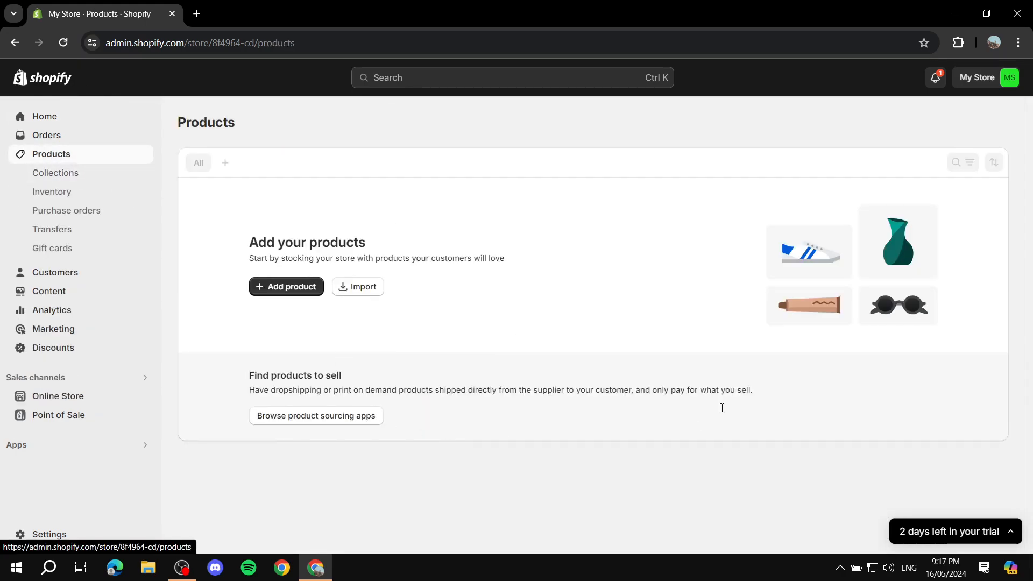
pyautogui.click(286, 286)
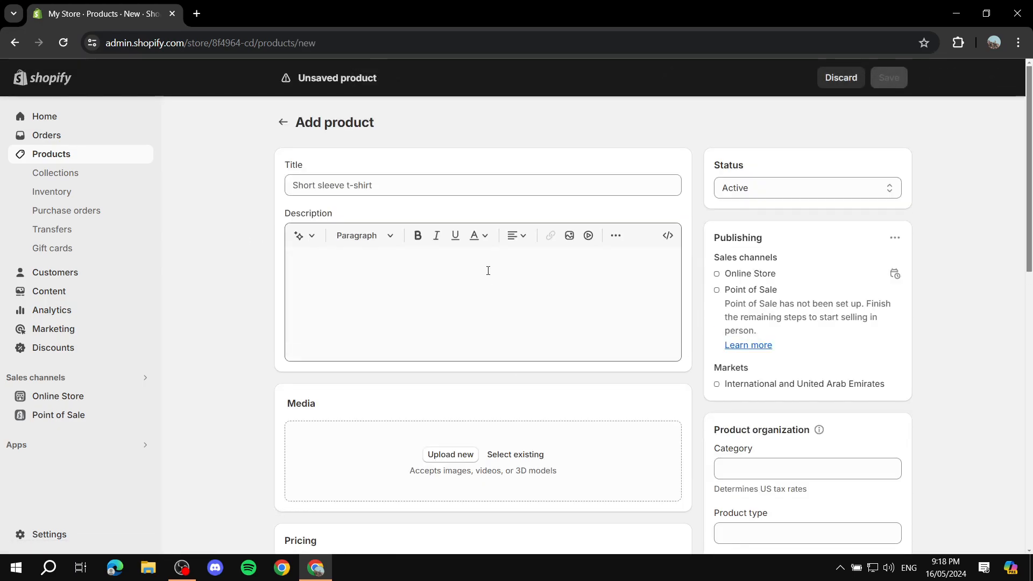
pyautogui.click(433, 185)
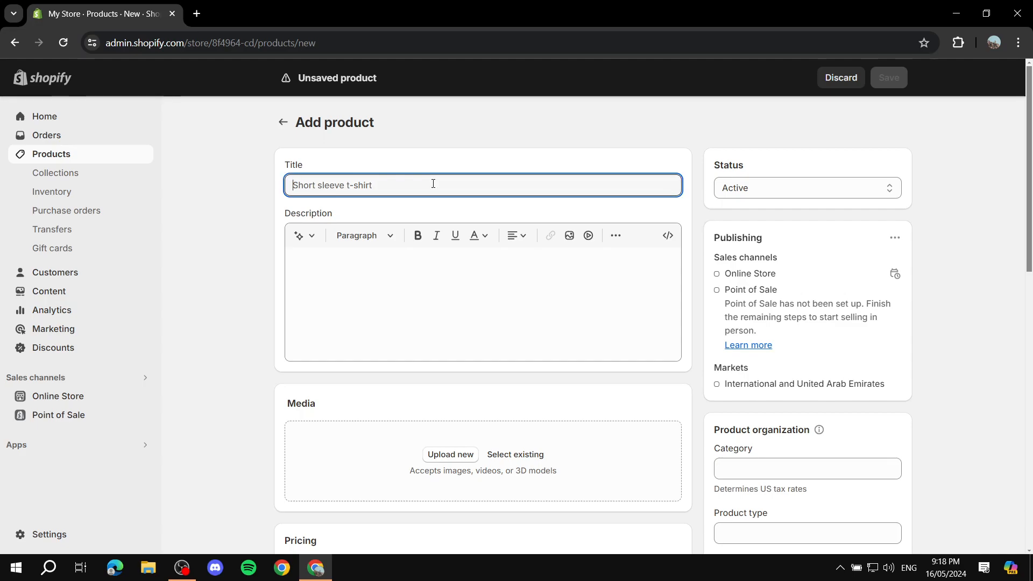
pyautogui.write('Red')
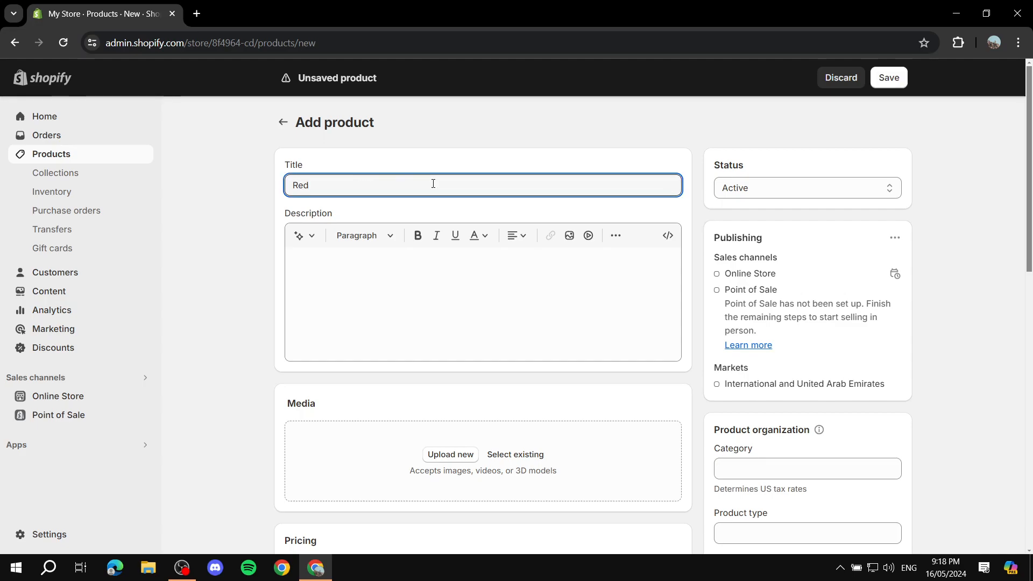
# Enter "Type the desc normally in here." as the product description
pyautogui.click(480, 273)
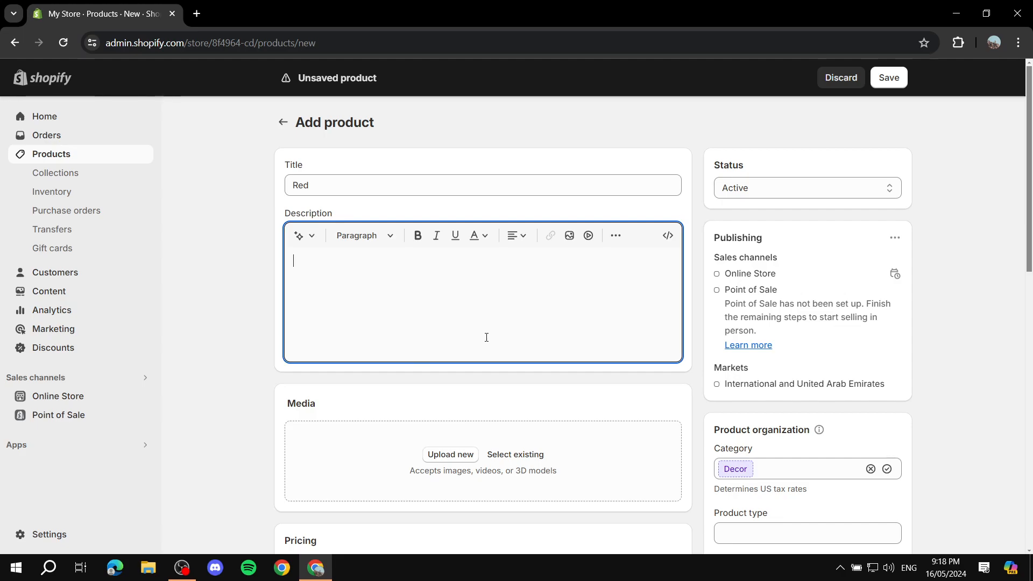
pyautogui.write('Type the desc normally in here')
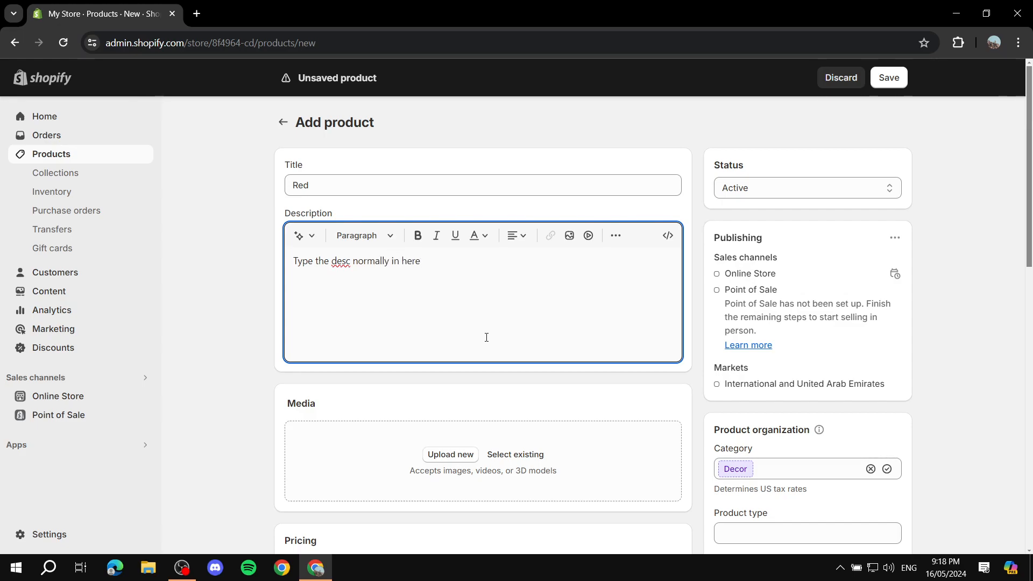
pyautogui.write('.')
# Upload the image Colors.png from the Explainer Media folder as the product's media
pyautogui.scroll(-1, 385, 369)
pyautogui.click(450, 388)
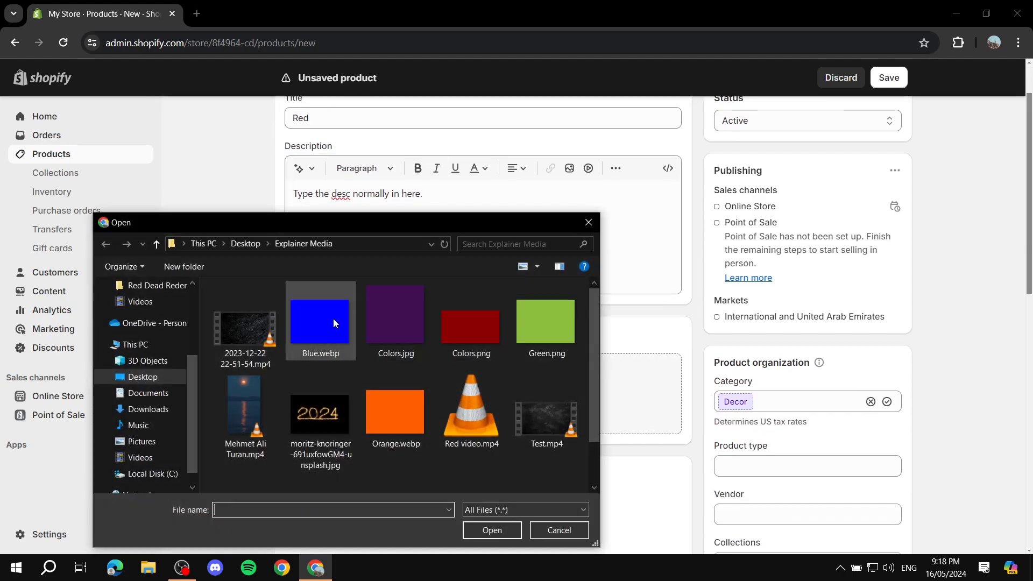
pyautogui.doubleClick(470, 322)
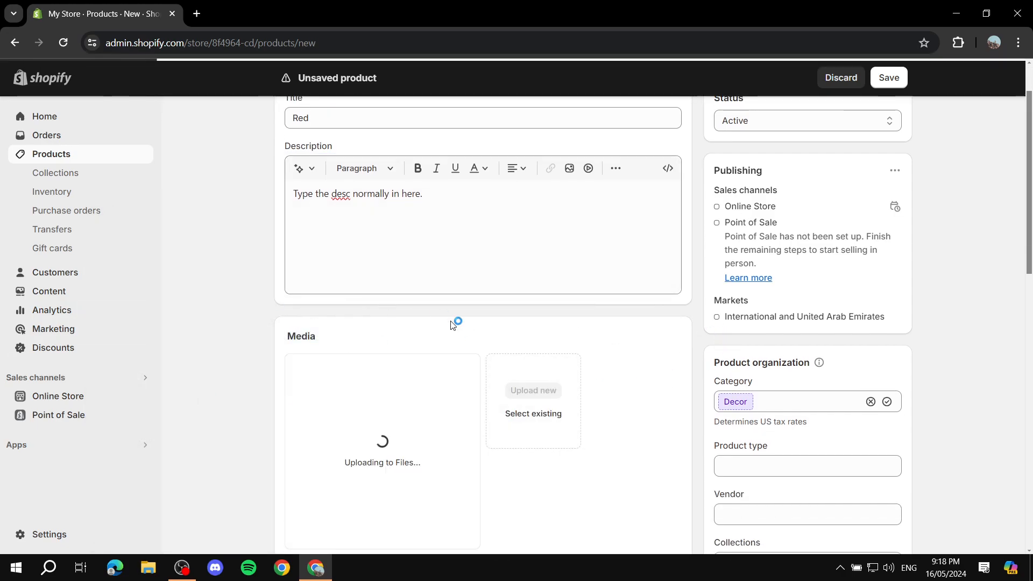
# Set the product's price to AED 155
pyautogui.scroll(-2, 422, 352)
pyautogui.scroll(4, 435, 376)
pyautogui.scroll(-5, 452, 402)
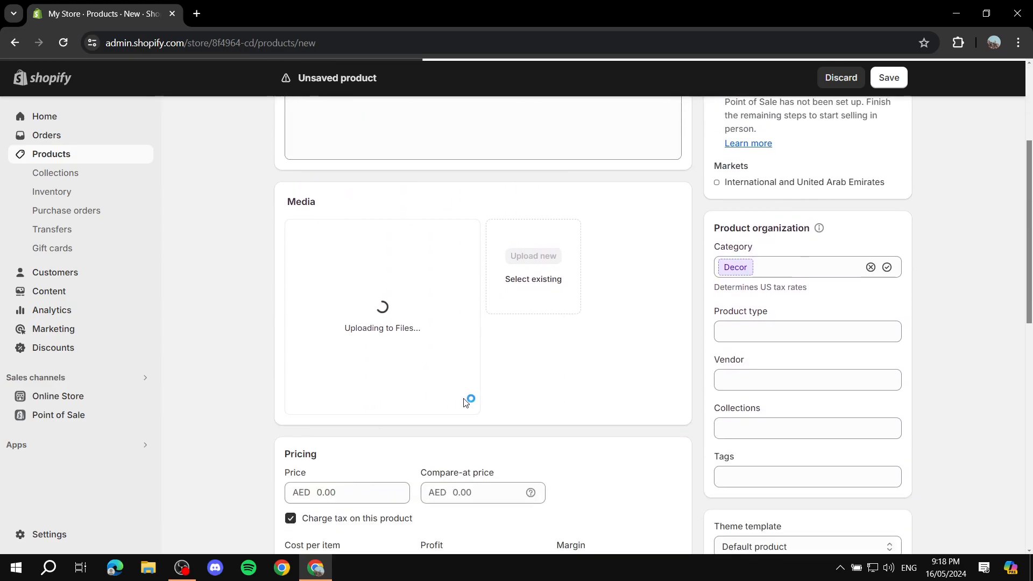
pyautogui.scroll(4, 405, 339)
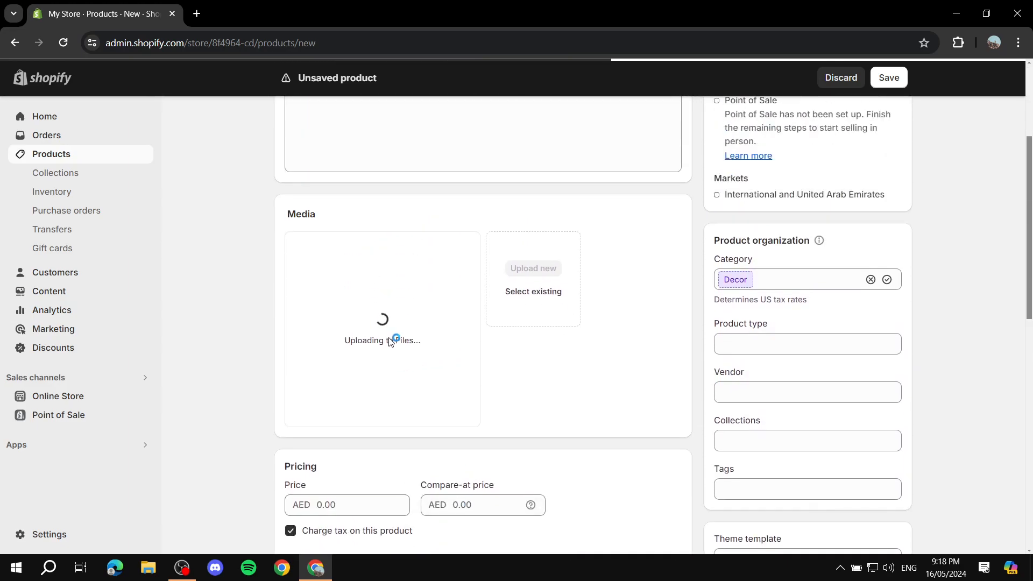
pyautogui.scroll(-5, 457, 340)
pyautogui.scroll(2, 386, 336)
pyautogui.click(371, 357)
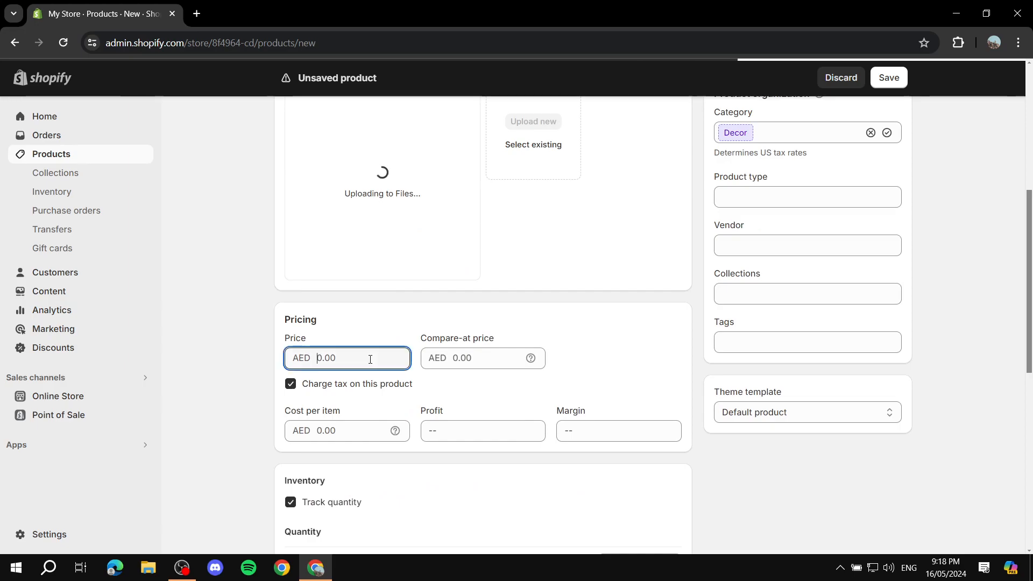
pyautogui.write('155')
# Review the Red product's description, media, pricing and inventory details, and return to the product list
pyautogui.scroll(-8, 219, 357)
pyautogui.scroll(10, 608, 295)
pyautogui.scroll(4, 643, 302)
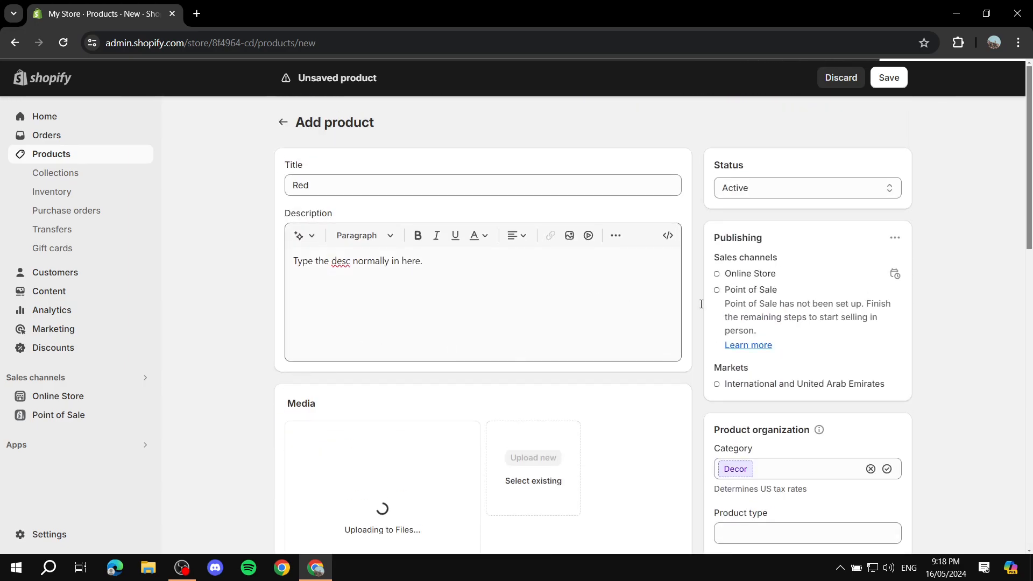
pyautogui.scroll(-5, 683, 309)
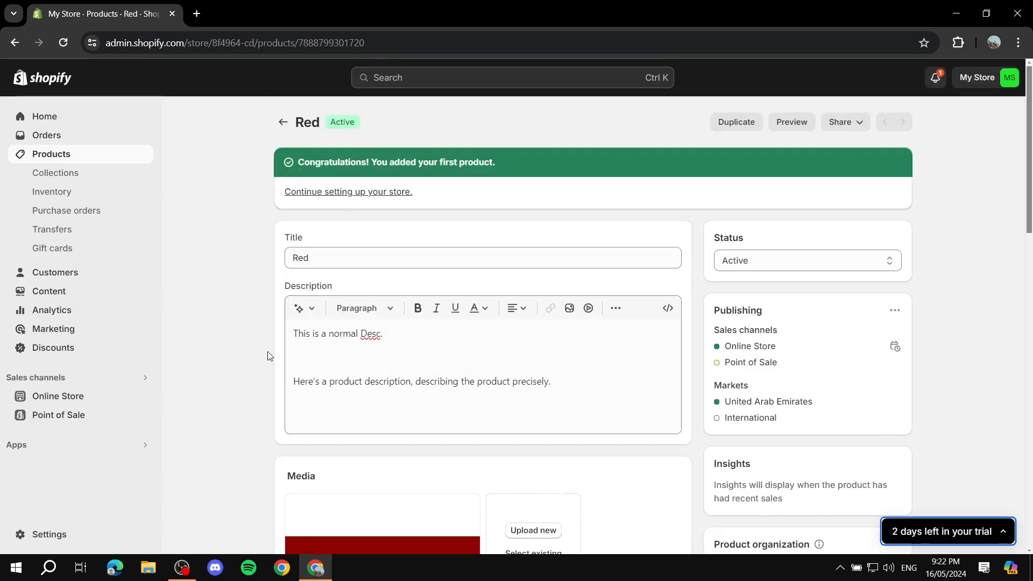
pyautogui.scroll(-10, 408, 266)
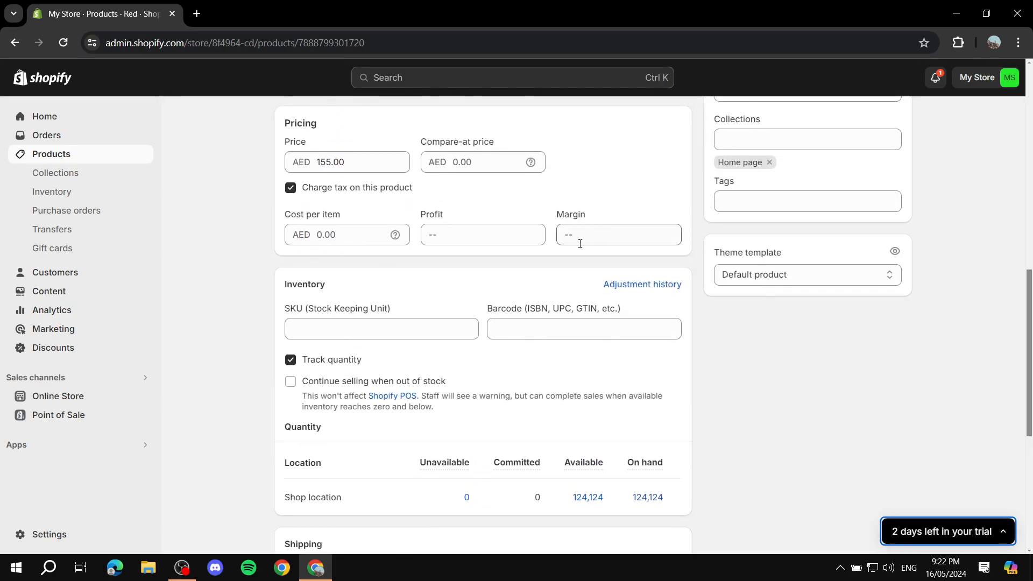
pyautogui.scroll(-4, 590, 238)
pyautogui.scroll(12, 678, 285)
pyautogui.scroll(3, 732, 303)
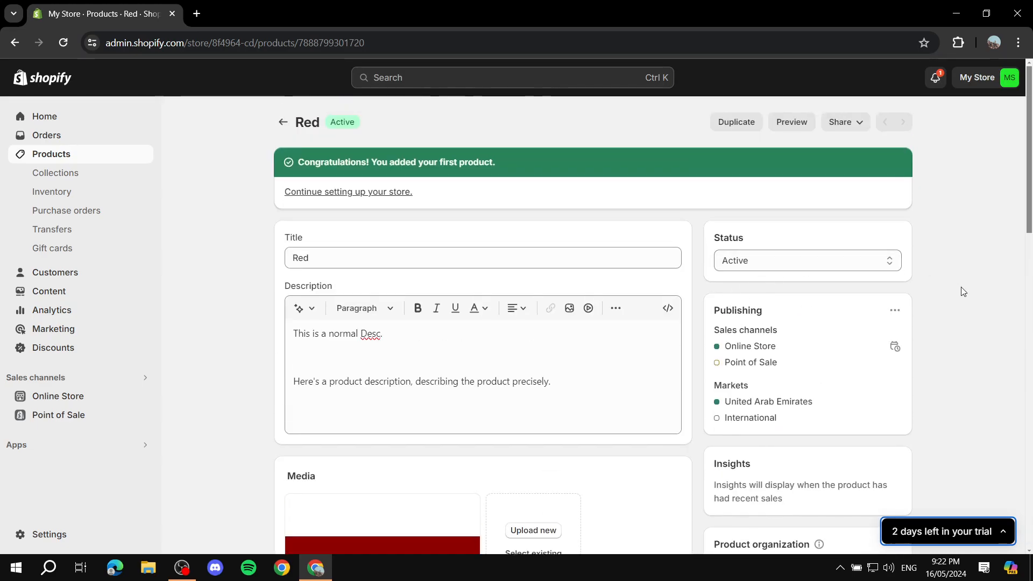
pyautogui.click(283, 123)
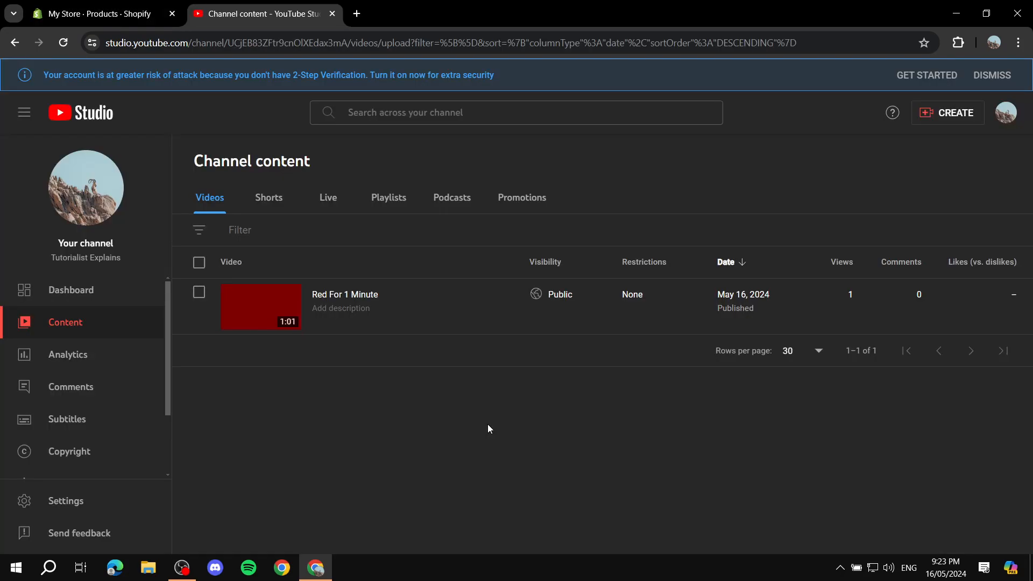
pyautogui.moveTo(438, 321)
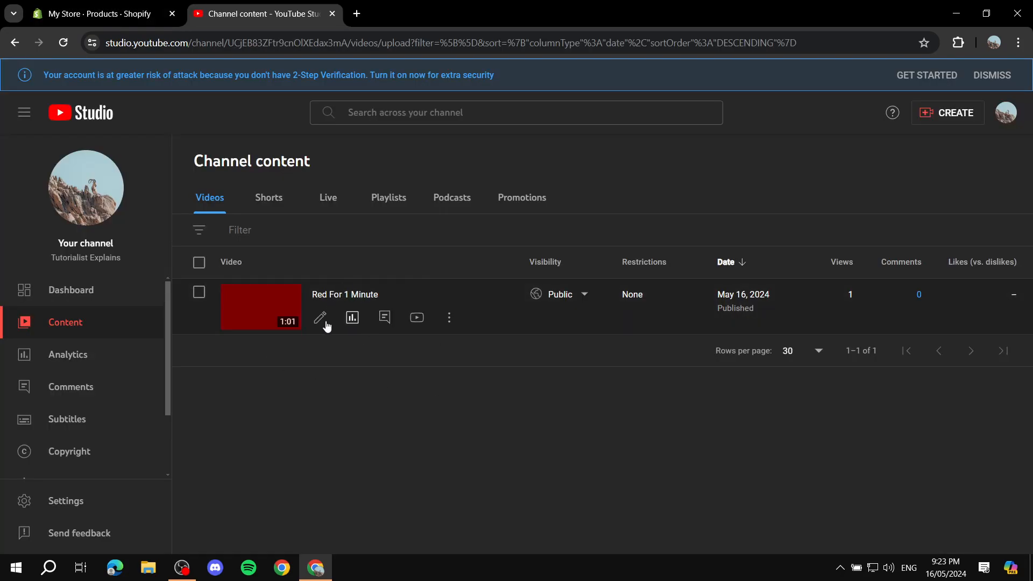
pyautogui.click(113, 5)
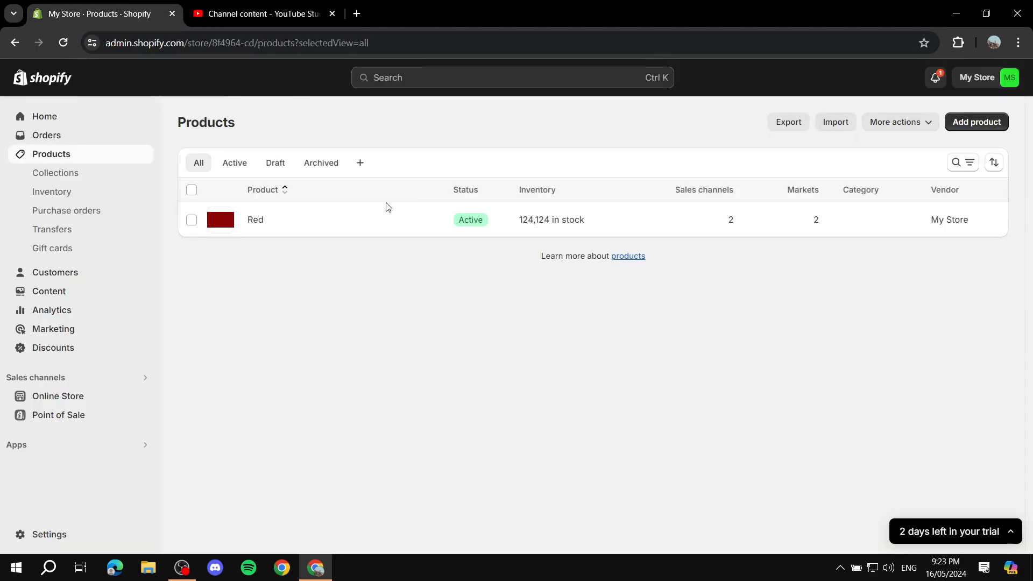
pyautogui.click(259, 14)
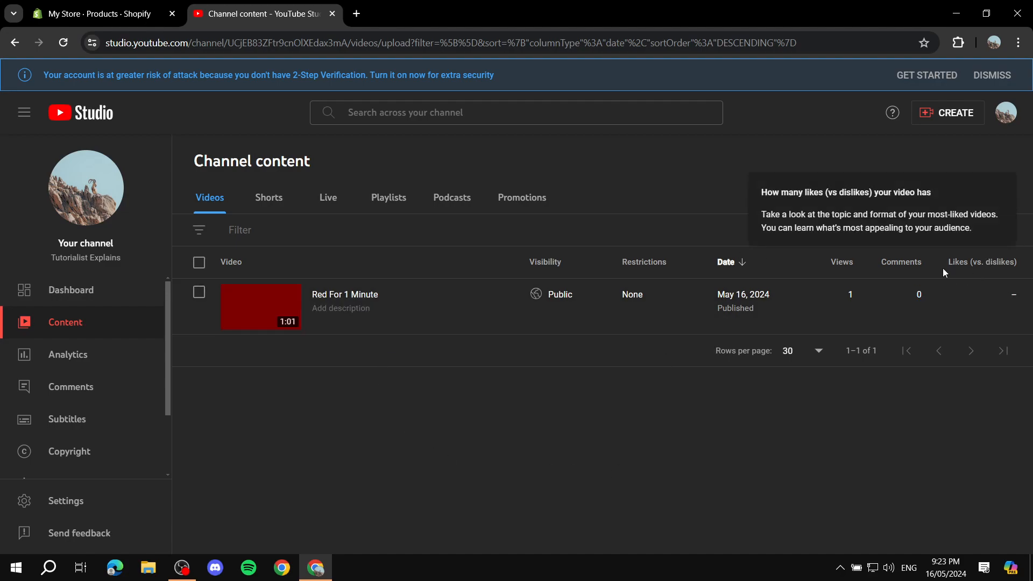
pyautogui.click(957, 114)
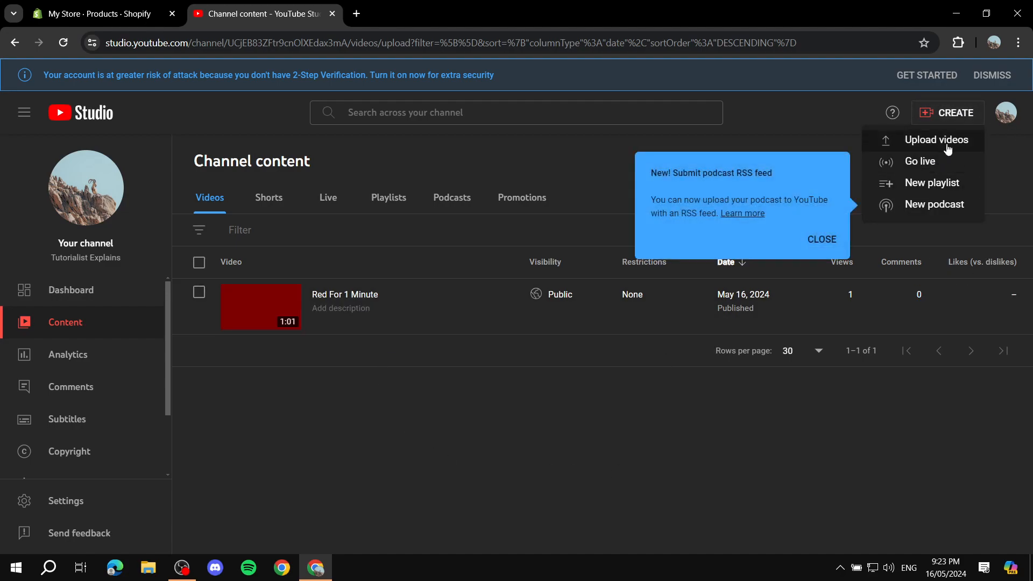
pyautogui.click(557, 386)
# Change the visibility of the "Red For 1 Minute" video to Unlisted and save it
pyautogui.moveTo(569, 295)
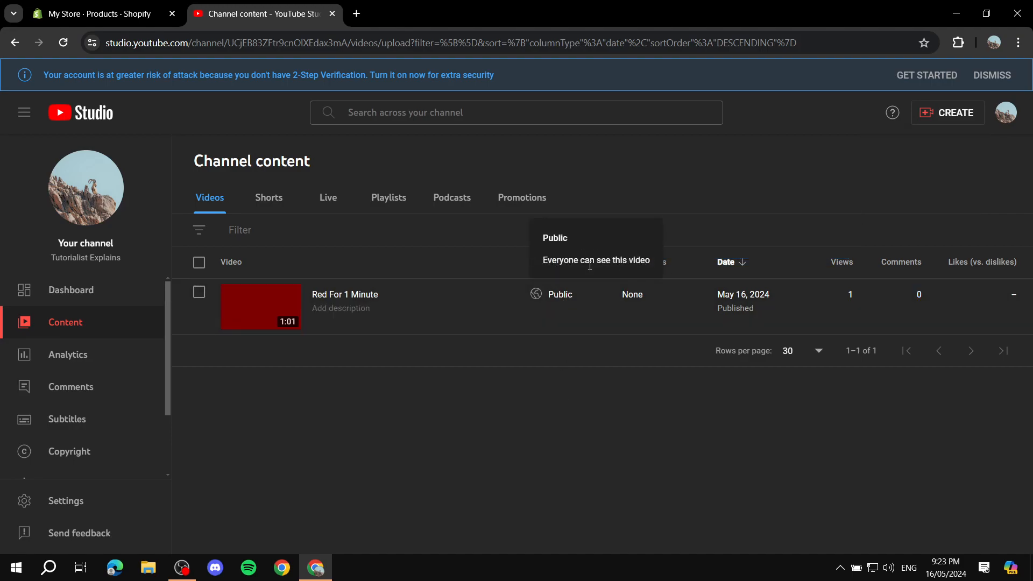
pyautogui.click(584, 295)
pyautogui.click(617, 365)
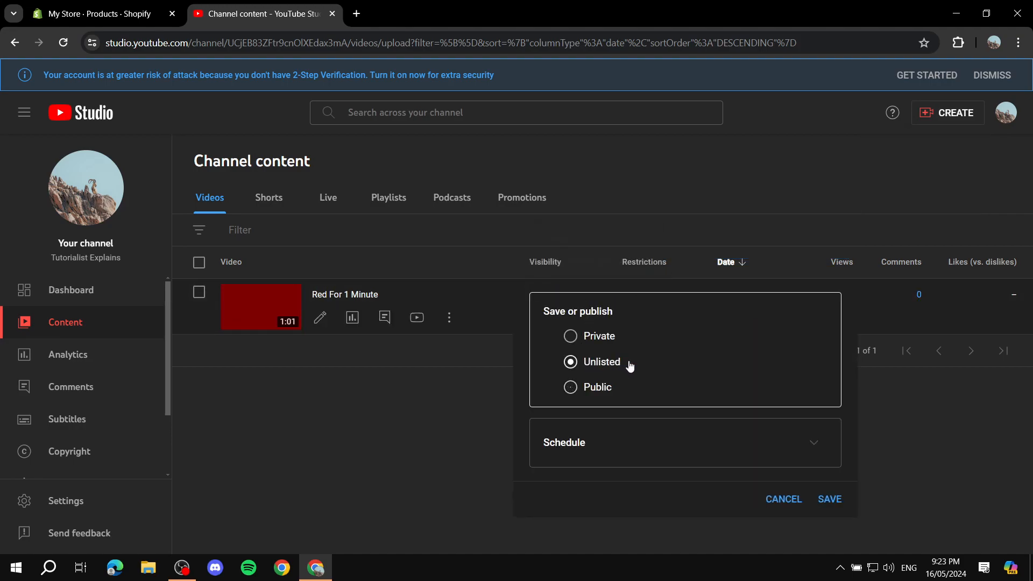
pyautogui.click(830, 501)
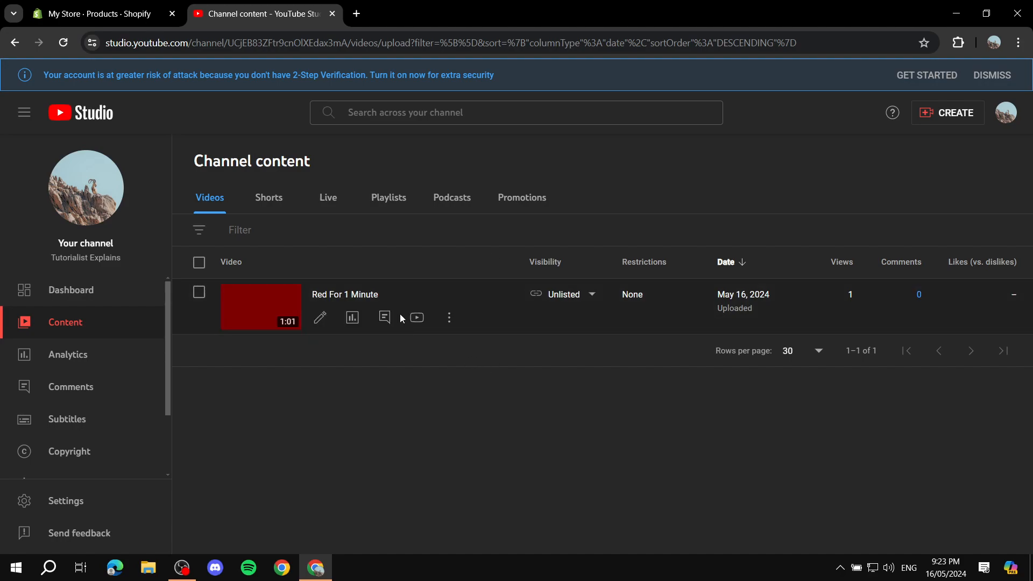
# Open the "Red For 1 Minute" video on YouTube, pause it, and close YouTube Studio
pyautogui.click(415, 316)
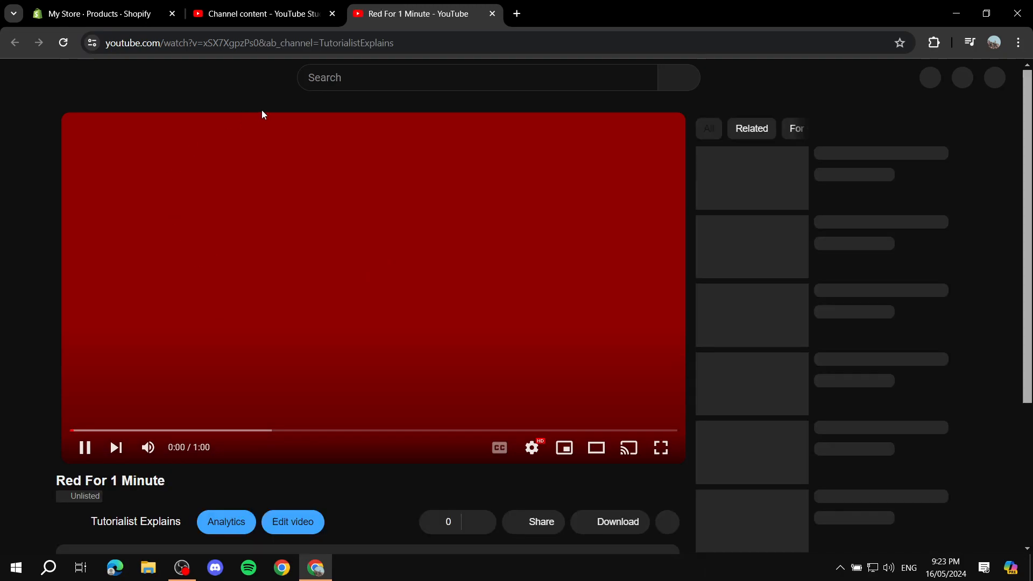
pyautogui.click(206, 288)
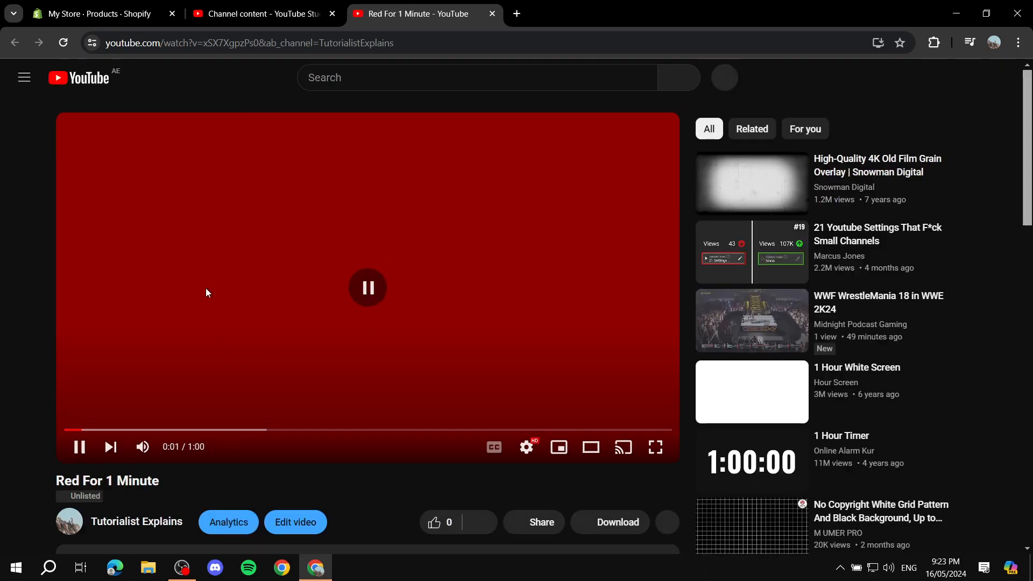
pyautogui.click(332, 14)
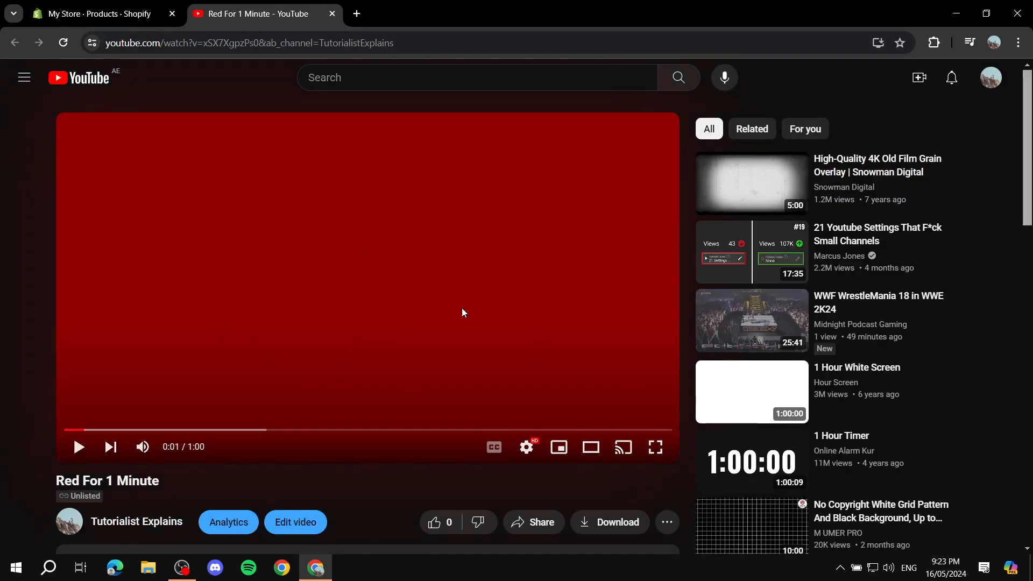
# Open the embed sharing option for the "Red For 1 Minute" video and copy its full iframe code
pyautogui.scroll(-1, 512, 326)
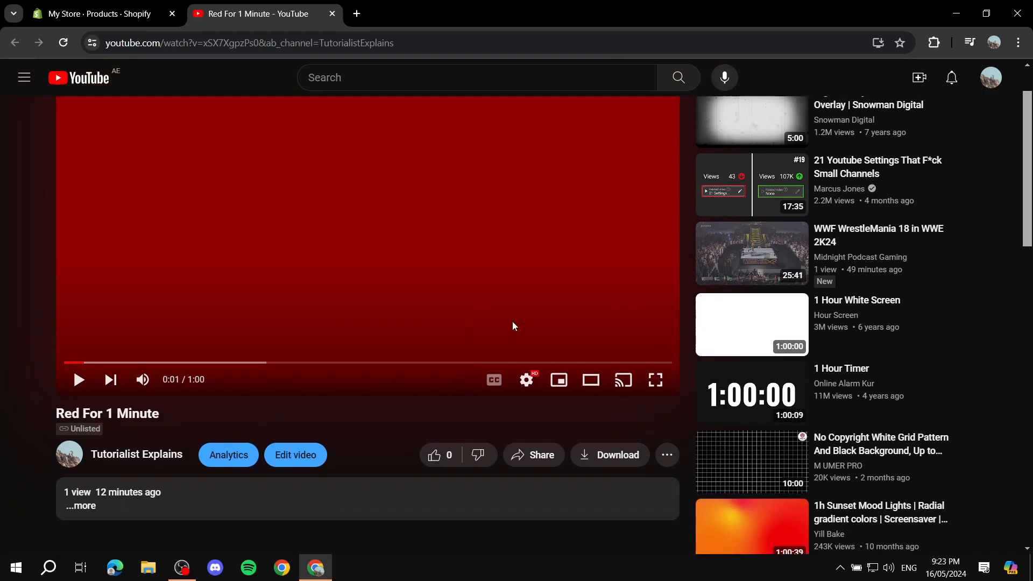
pyautogui.click(538, 460)
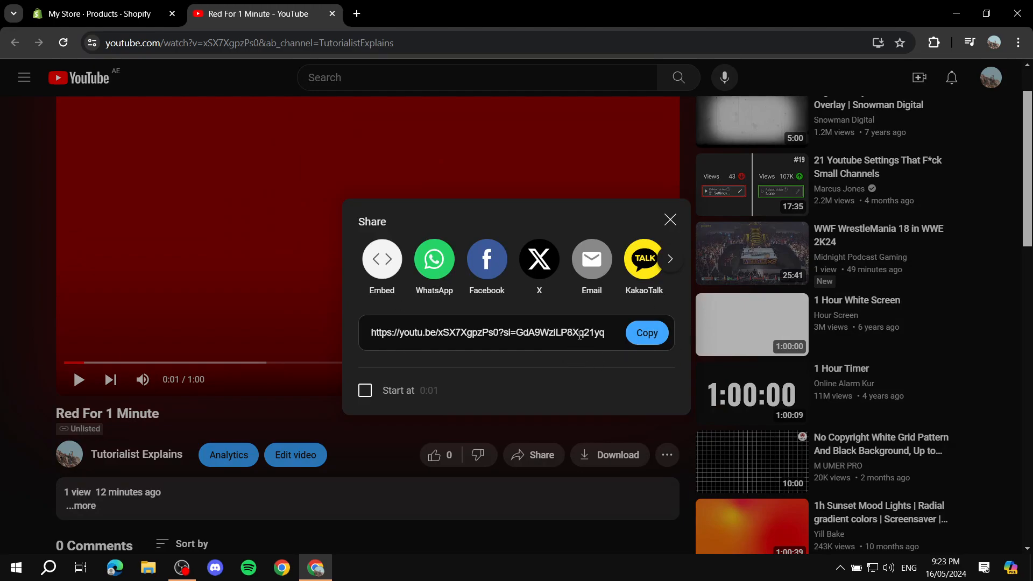
pyautogui.click(383, 268)
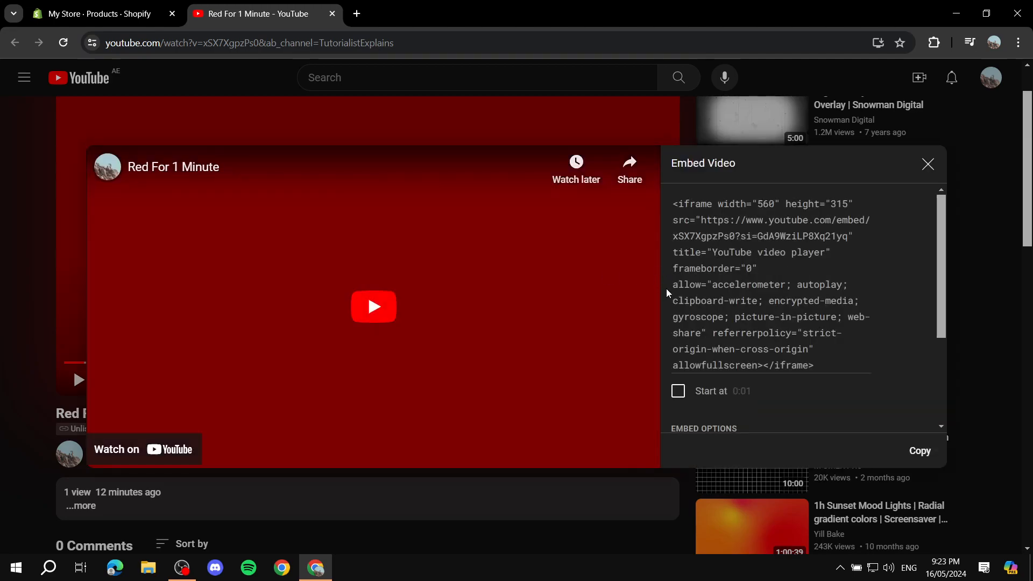
pyautogui.scroll(-3, 777, 312)
pyautogui.scroll(3, 777, 312)
pyautogui.moveTo(836, 364); pyautogui.dragTo(673, 195)
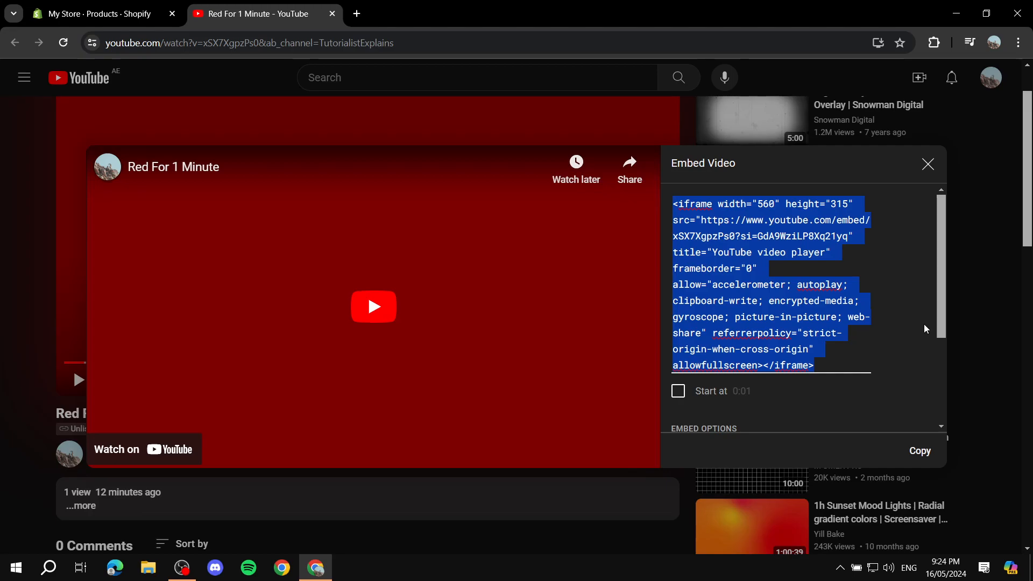
pyautogui.rightClick(798, 326)
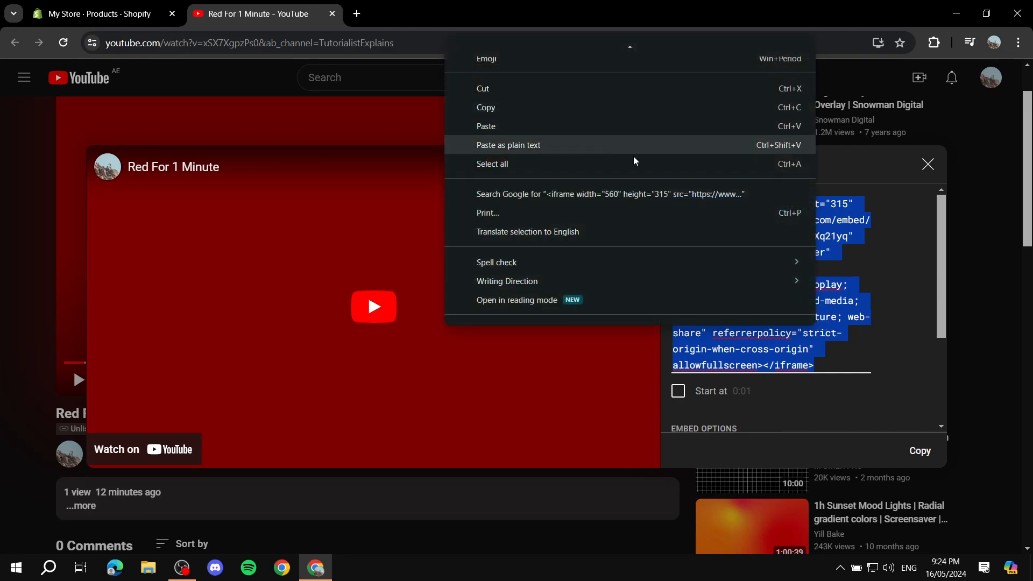
pyautogui.click(888, 395)
pyautogui.click(919, 450)
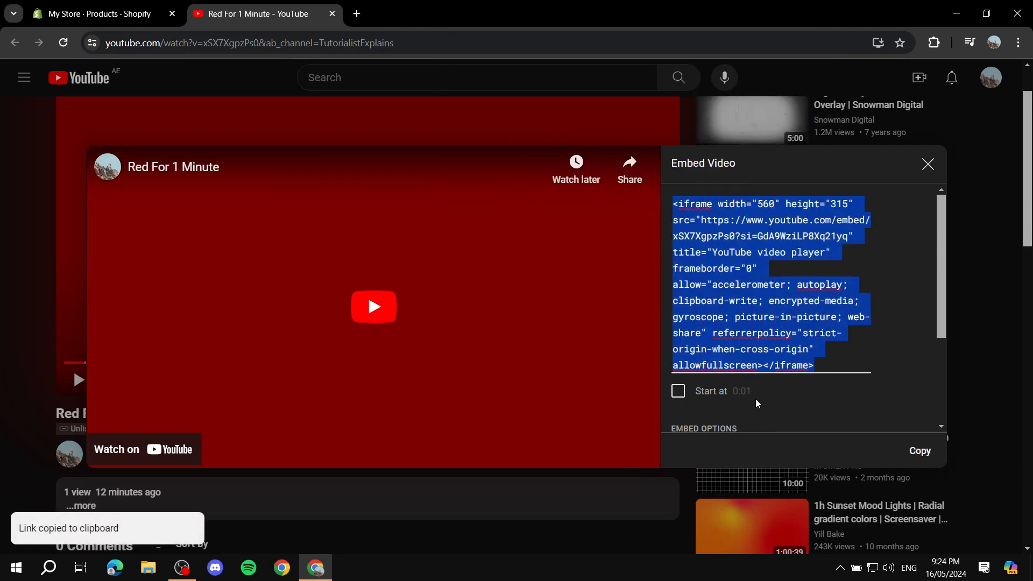
# Look over the embed options below the iframe code and close the embed dialog
pyautogui.scroll(-3, 811, 394)
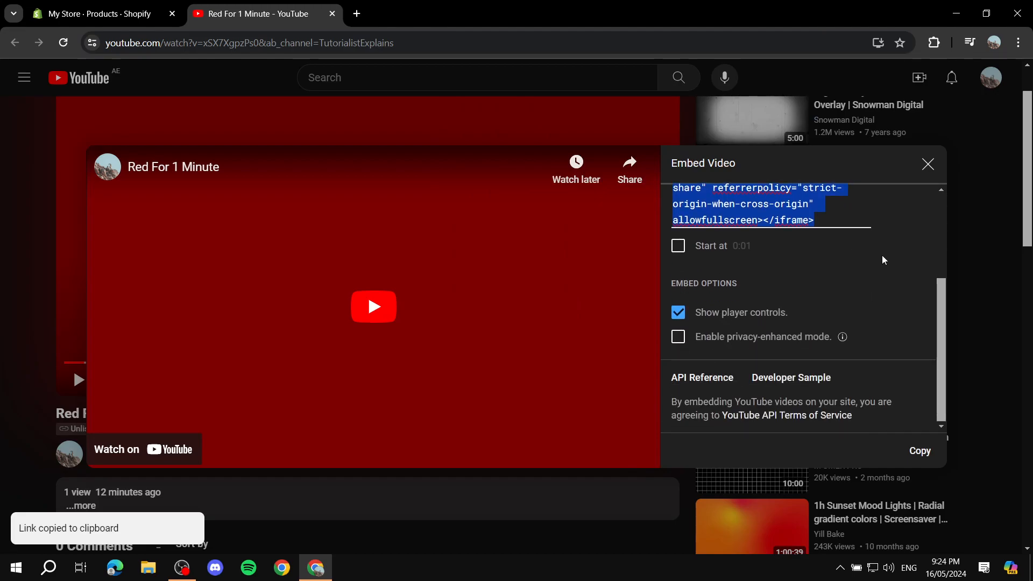
pyautogui.scroll(3, 923, 278)
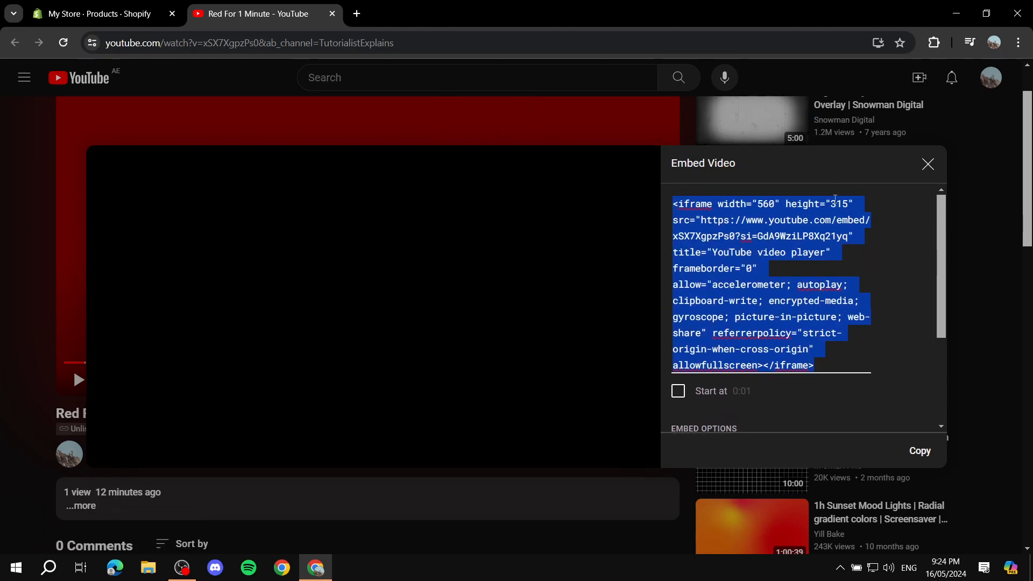
pyautogui.click(927, 164)
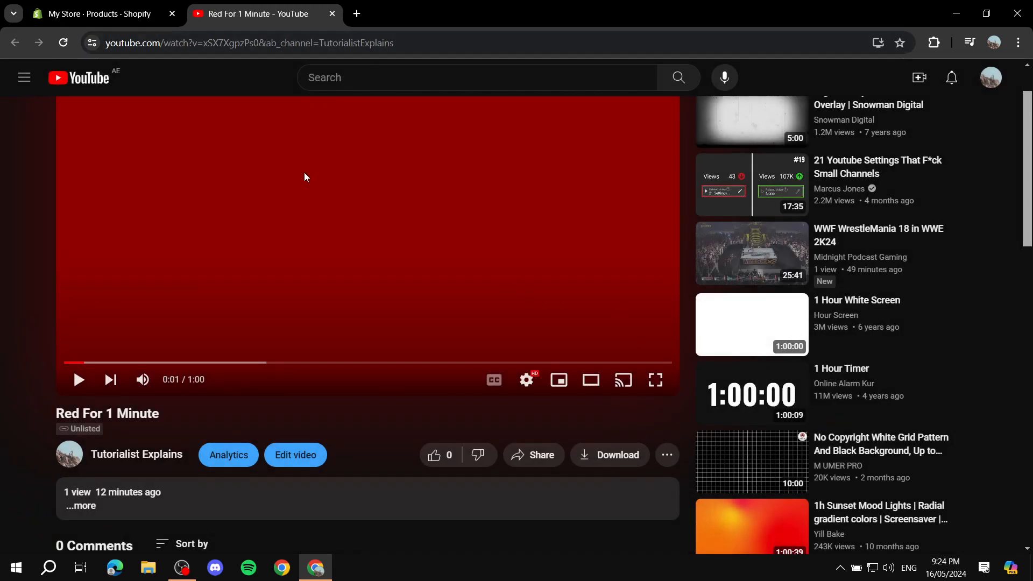
# Close the YouTube video, open the Red product in Shopify and add two blank lines above its description text
pyautogui.click(332, 14)
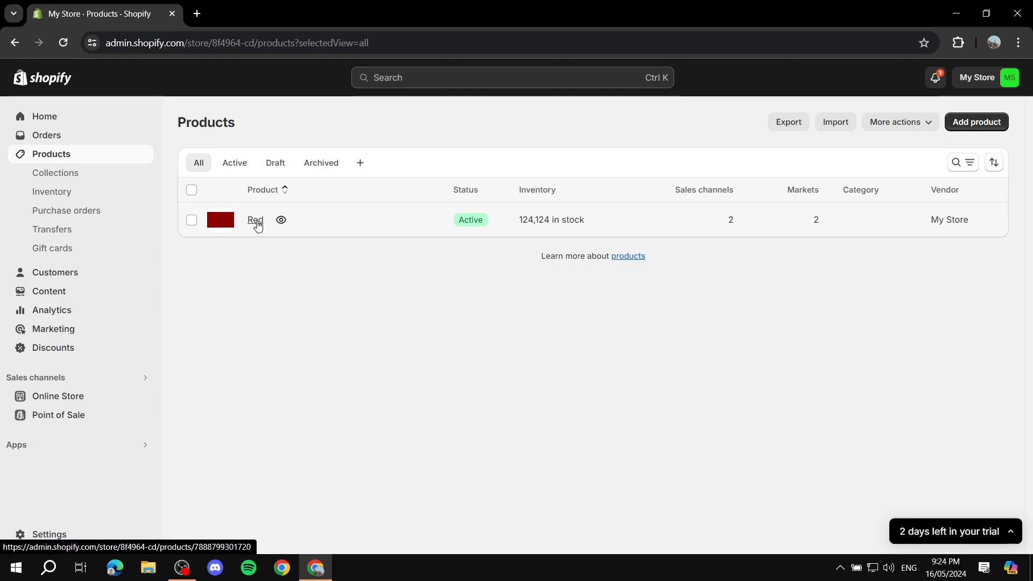
pyautogui.click(256, 220)
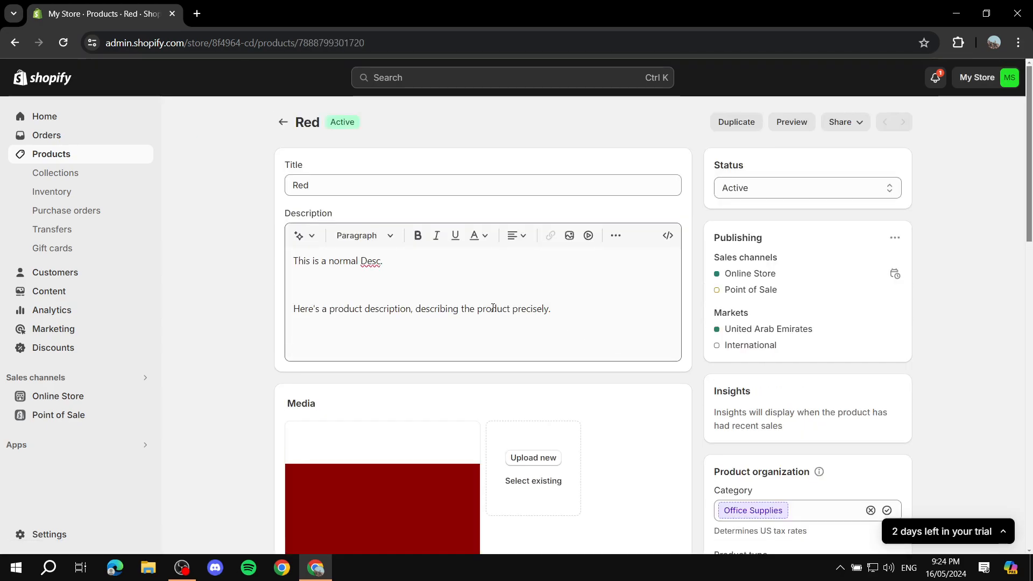
pyautogui.click(294, 261)
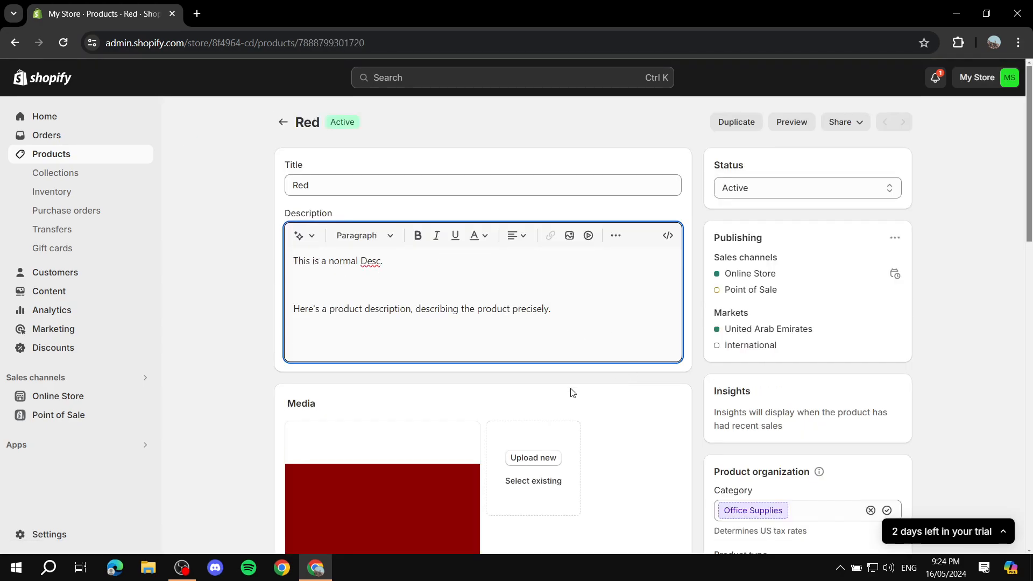
pyautogui.press('Return')
pyautogui.press('Return')
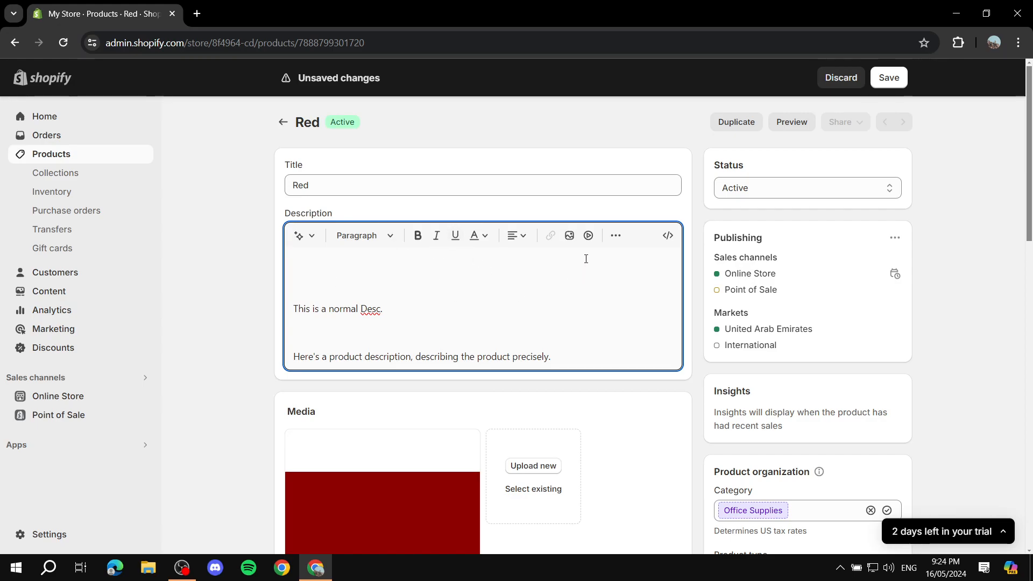
# Insert the "Red For 1 Minute" video above the description text using the copied iframe embed code
pyautogui.click(588, 237)
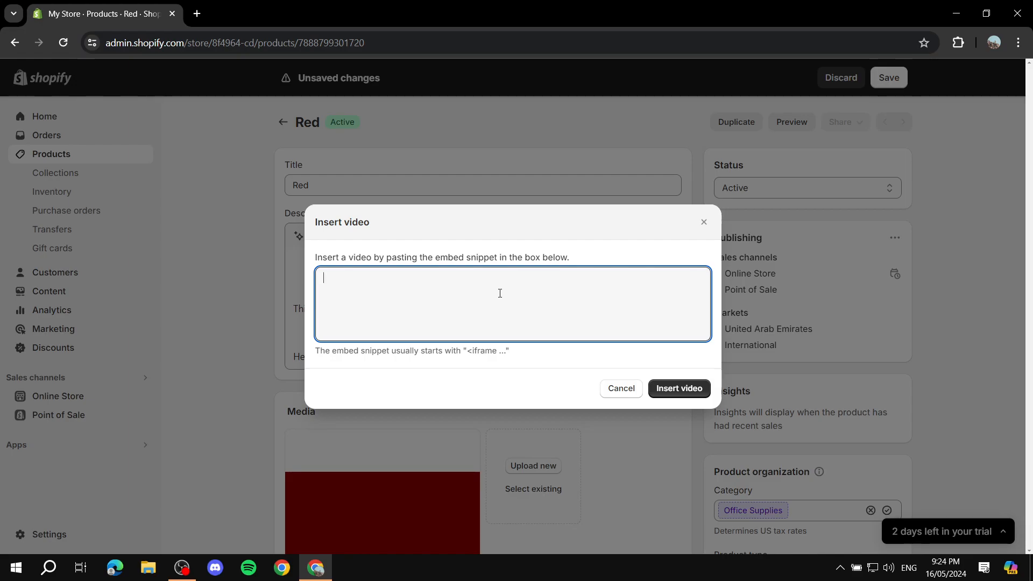
pyautogui.write('<iframe width="560" height="315" src="https://www.youtube.com/embed/xSX7XgpzPs0?si=GdA9WziLP8Xq21yq" title="YouTube video player" frameborder="0" allow="accelerometer; autoplay; clipboard-write; encrypted-media; gyroscope; picture-in-picture; web-share" referrerpolicy="strict-origin-when-cross-origin" allowfullscreen></iframe>')
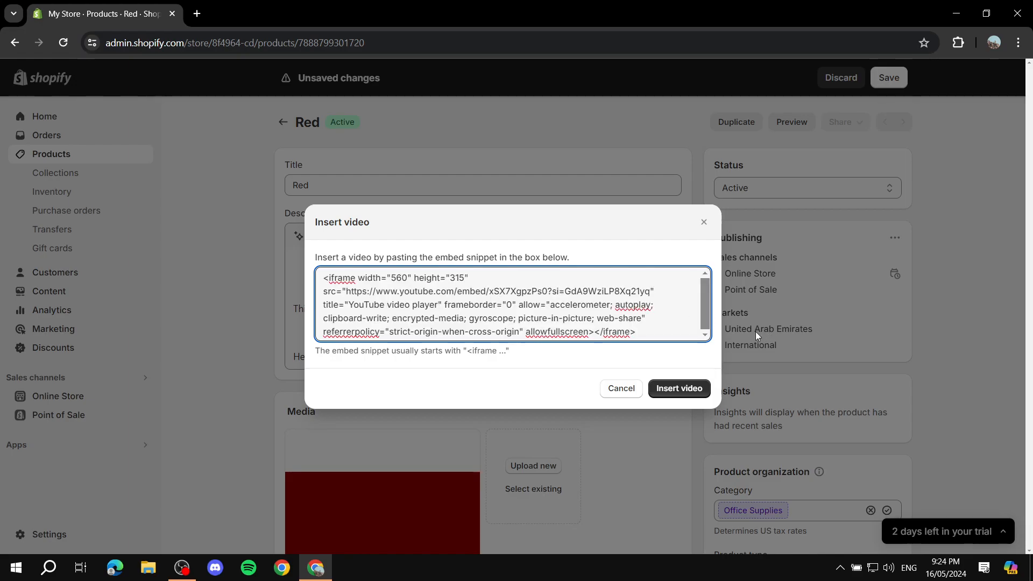
pyautogui.click(675, 388)
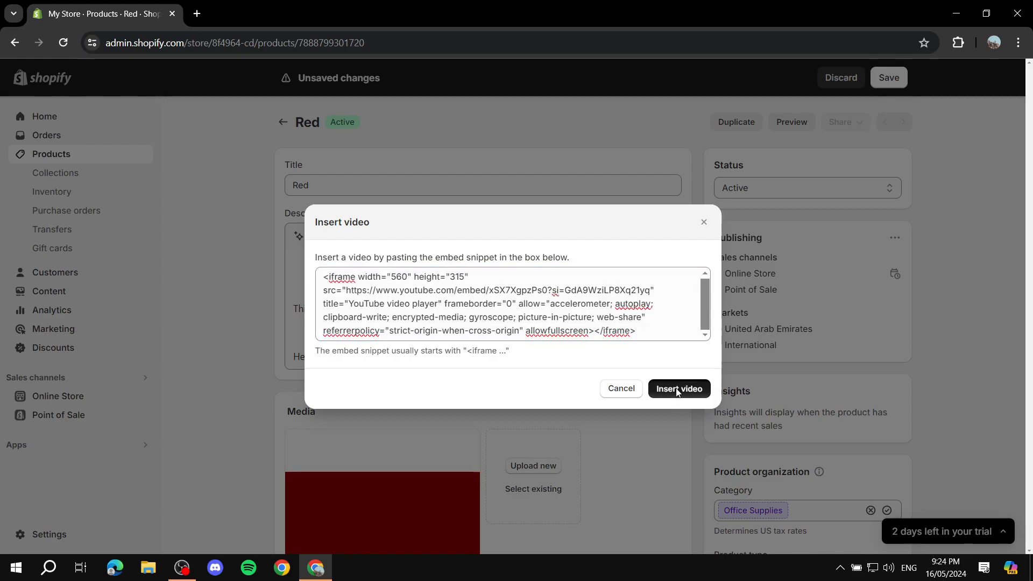
pyautogui.scroll(-2, 445, 265)
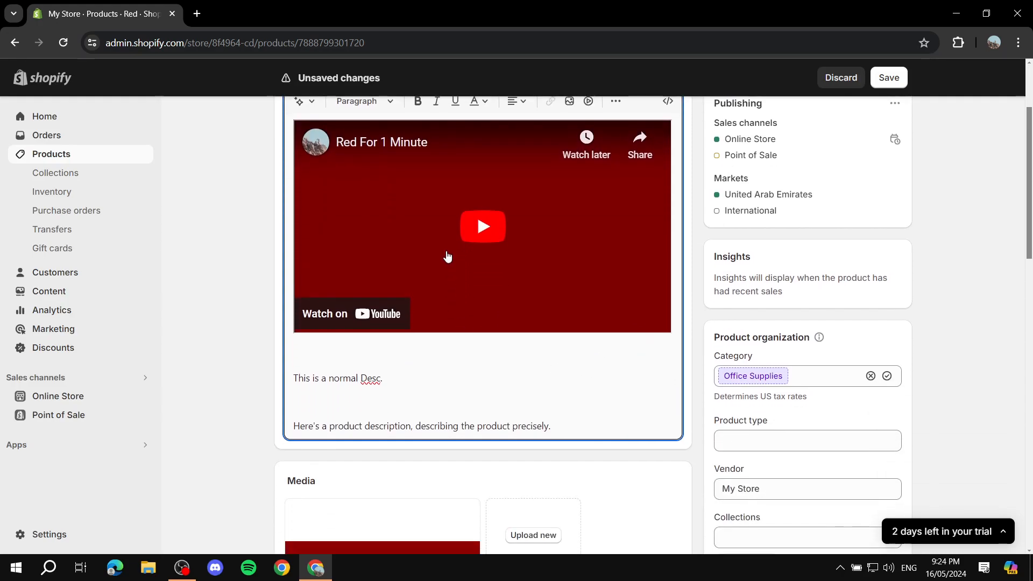
pyautogui.scroll(1, 508, 261)
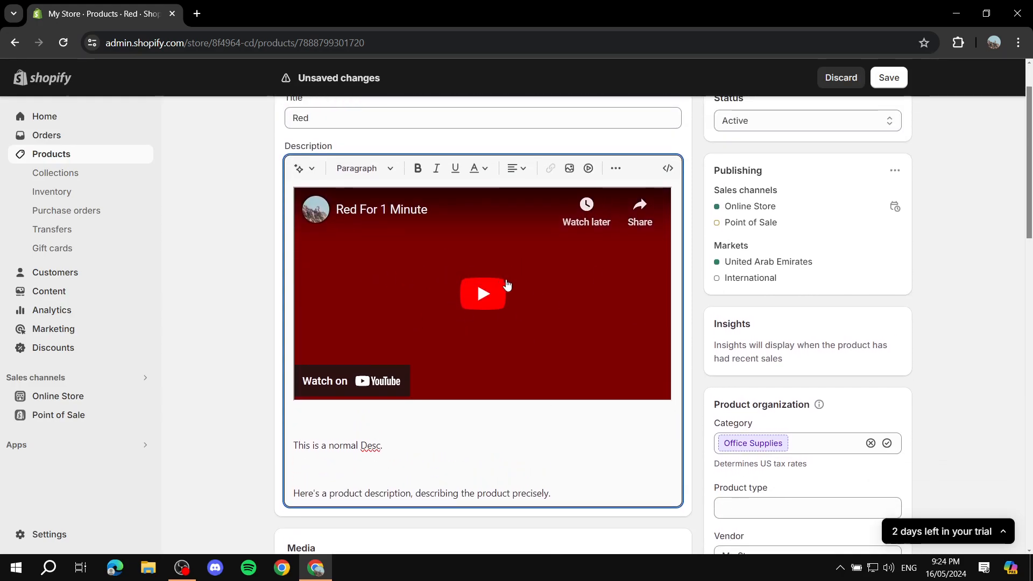
pyautogui.scroll(1, 505, 283)
pyautogui.scroll(-2, 515, 368)
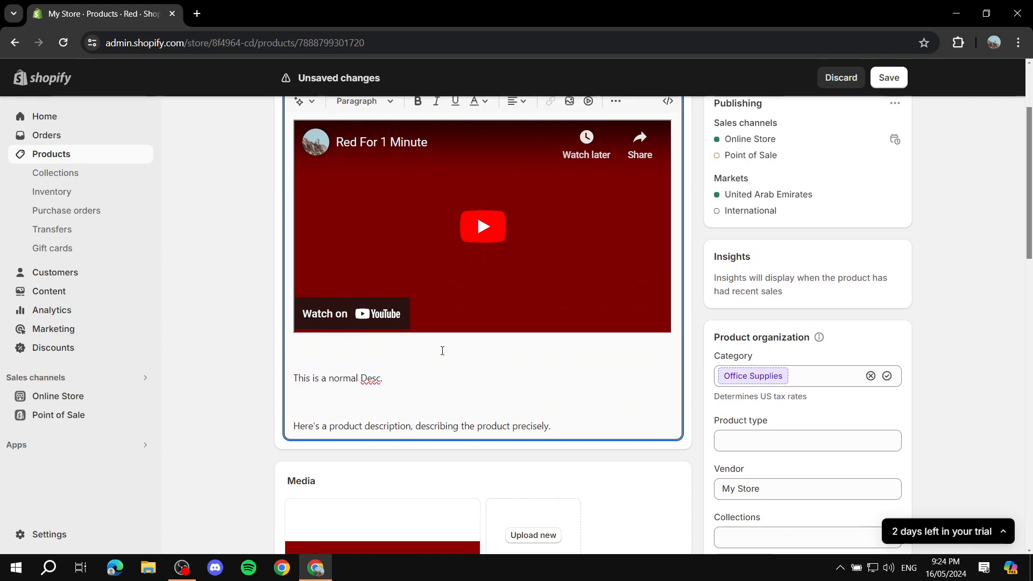
# Remove the blank lines below the video and around the two lines of description text
pyautogui.press('BackSpace')
pyautogui.click(392, 347)
pyautogui.press('BackSpace')
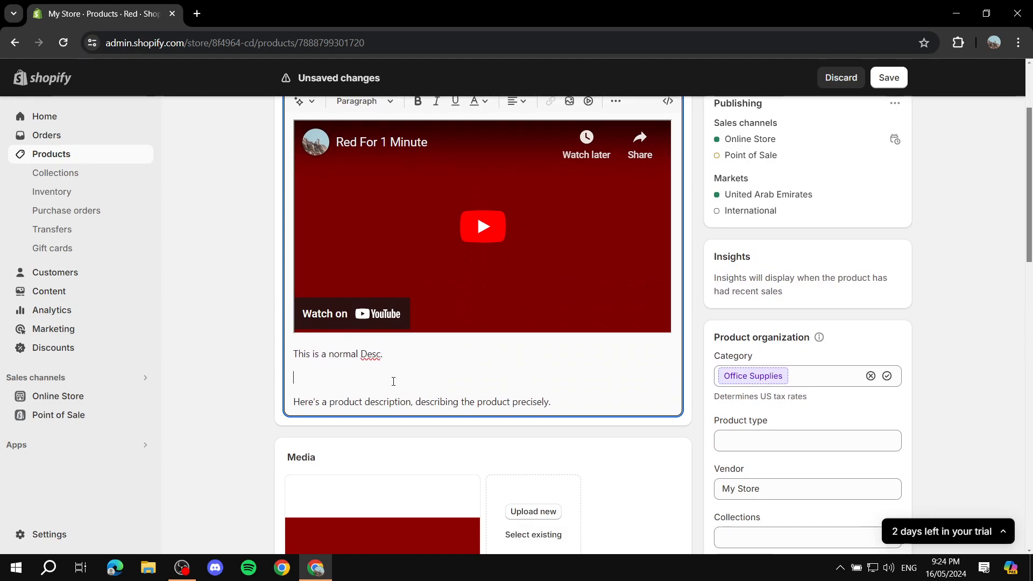
pyautogui.press('BackSpace')
pyautogui.press('BackSpace')
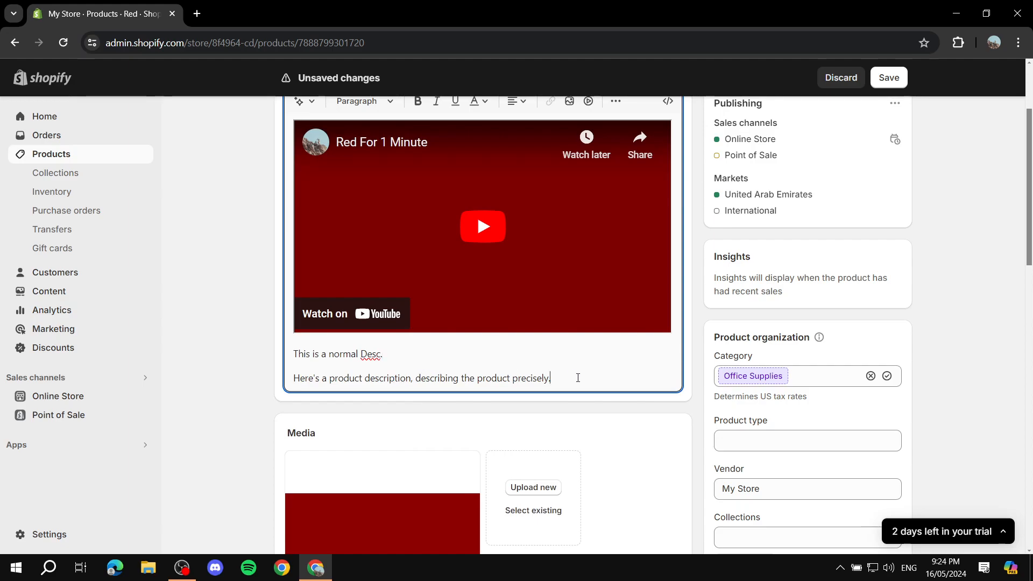
# Review the Red product's description with the embedded video and save the product
pyautogui.scroll(3, 576, 346)
pyautogui.scroll(-3, 546, 306)
pyautogui.scroll(2, 581, 376)
pyautogui.scroll(-1, 603, 387)
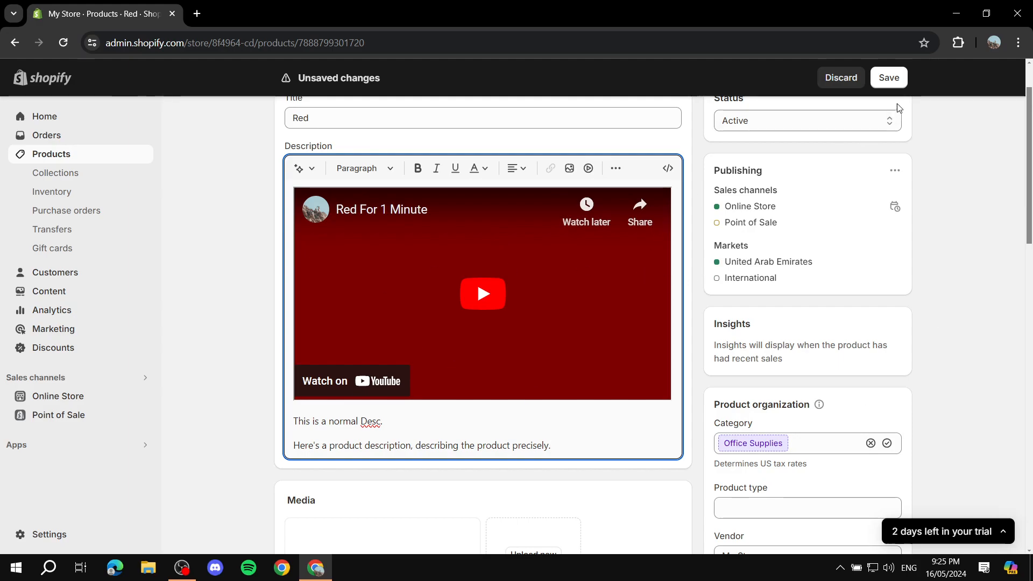
pyautogui.click(888, 78)
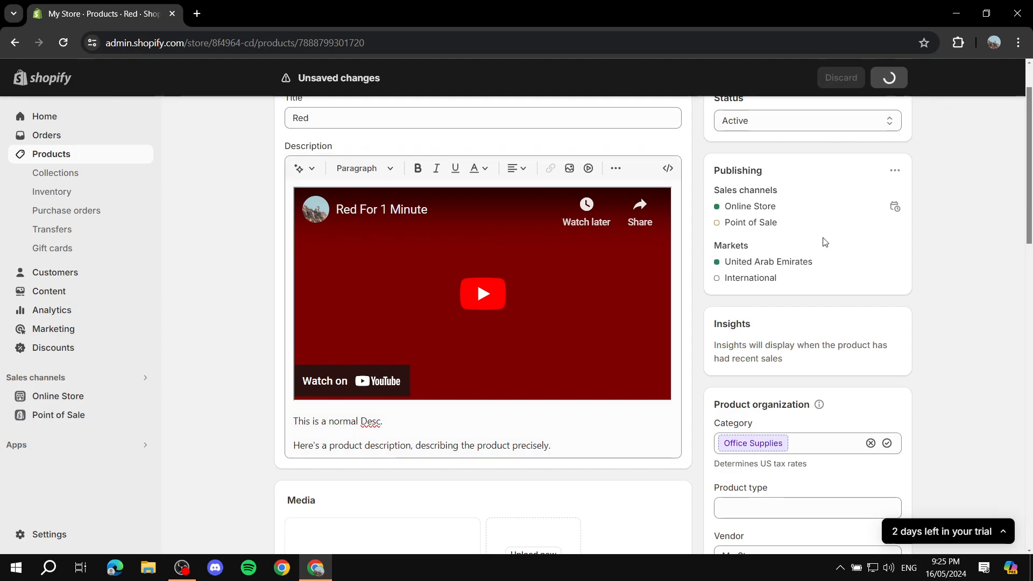
pyautogui.scroll(2, 449, 208)
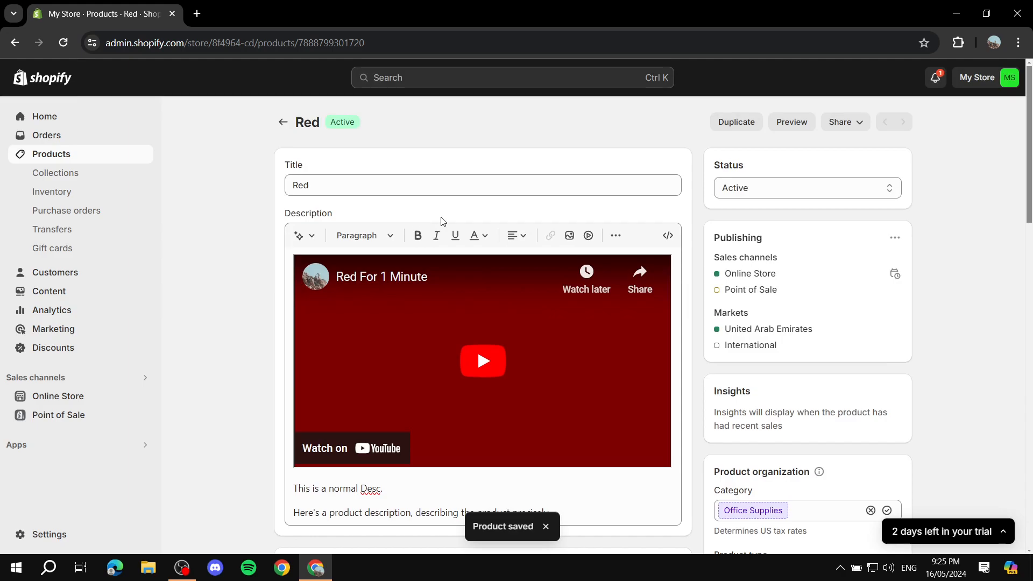
# View the online store, open the featured Red product's page and dismiss the admin bar
pyautogui.click(62, 401)
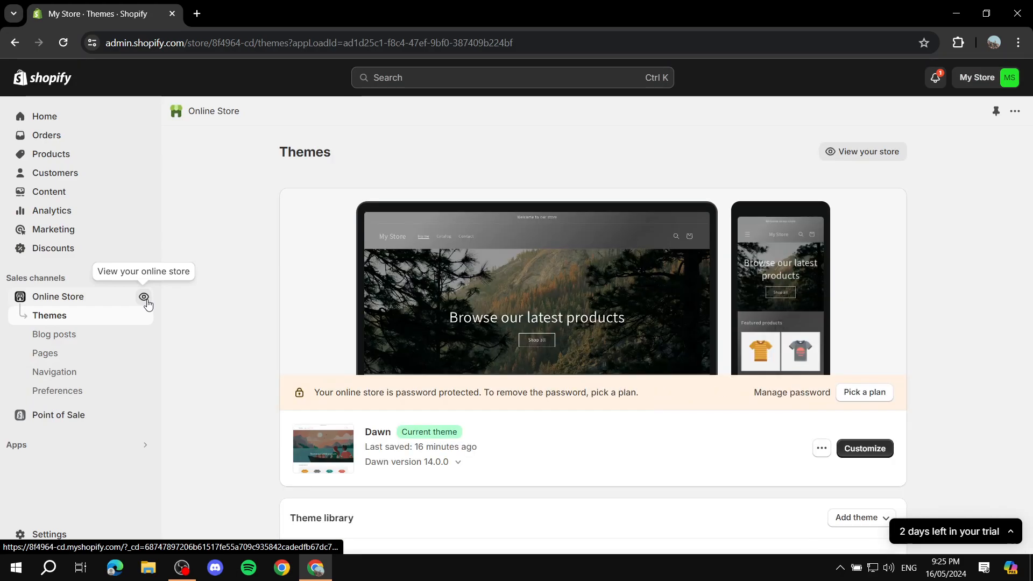
pyautogui.click(144, 297)
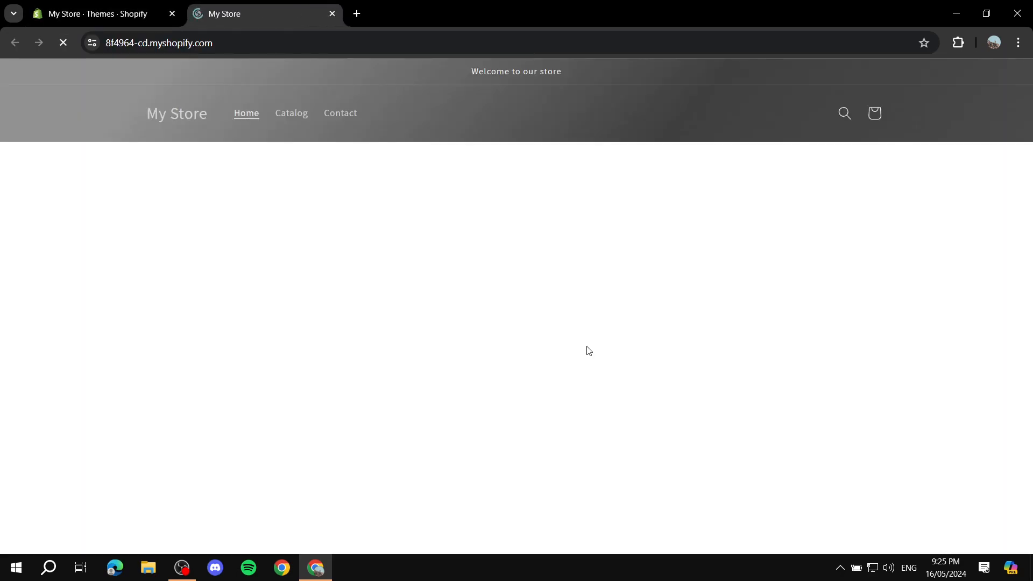
pyautogui.scroll(-4, 590, 331)
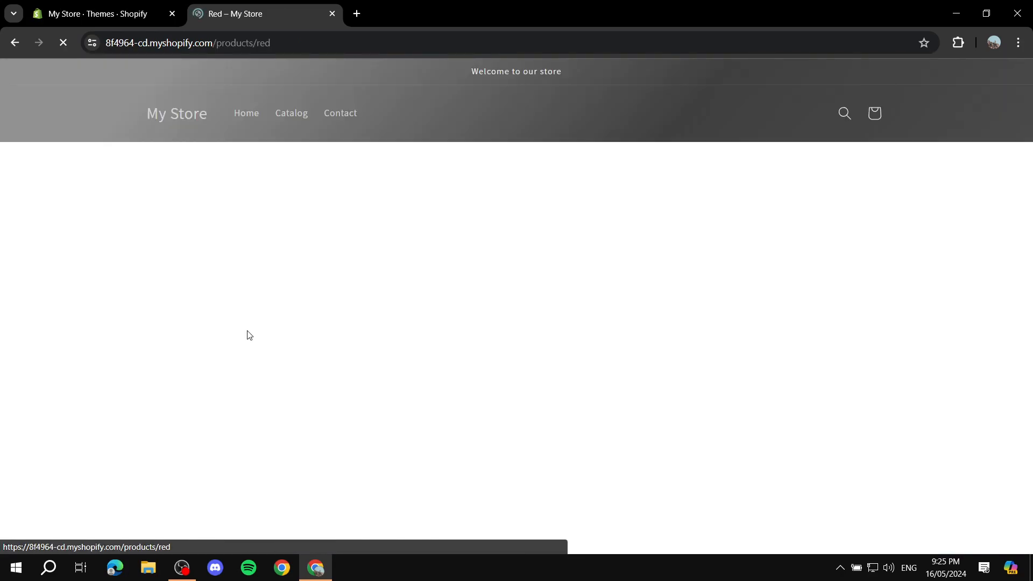
pyautogui.scroll(-2, 513, 315)
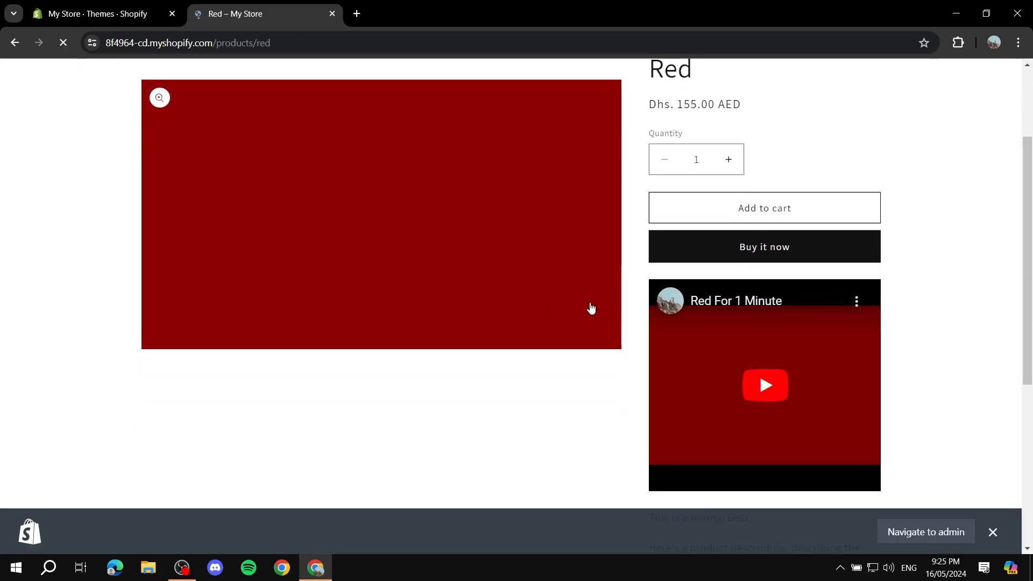
pyautogui.click(1003, 535)
pyautogui.scroll(-1, 798, 392)
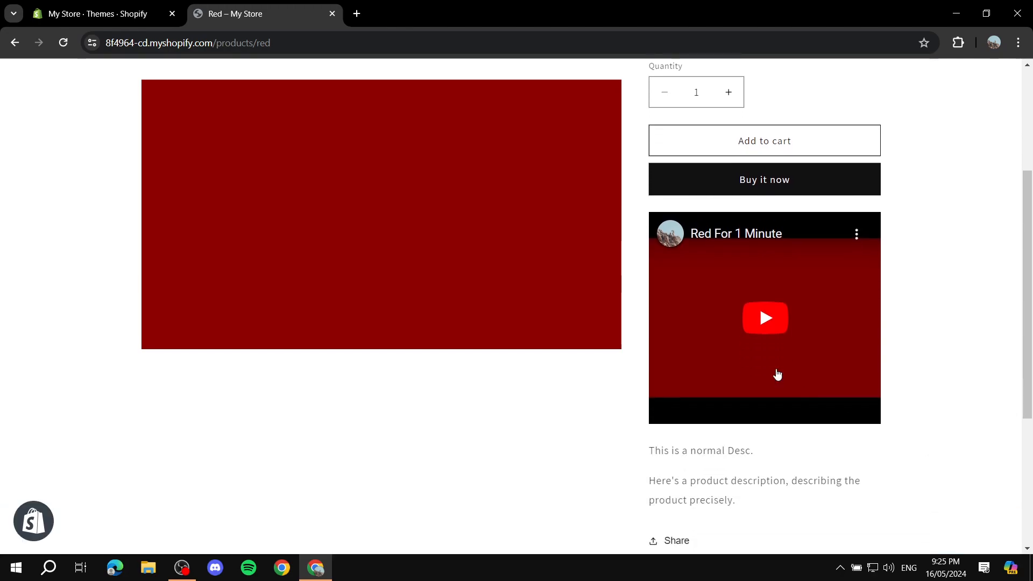
# Play and pause the embedded "Red For 1 Minute" video on the storefront product page to check that it works
pyautogui.click(775, 318)
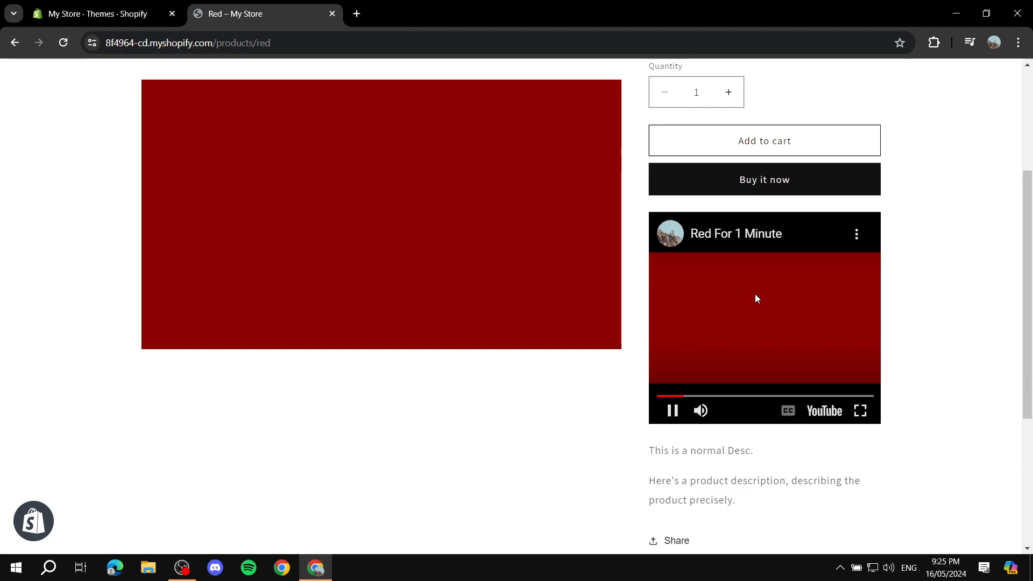
pyautogui.click(766, 334)
pyautogui.scroll(3, 821, 315)
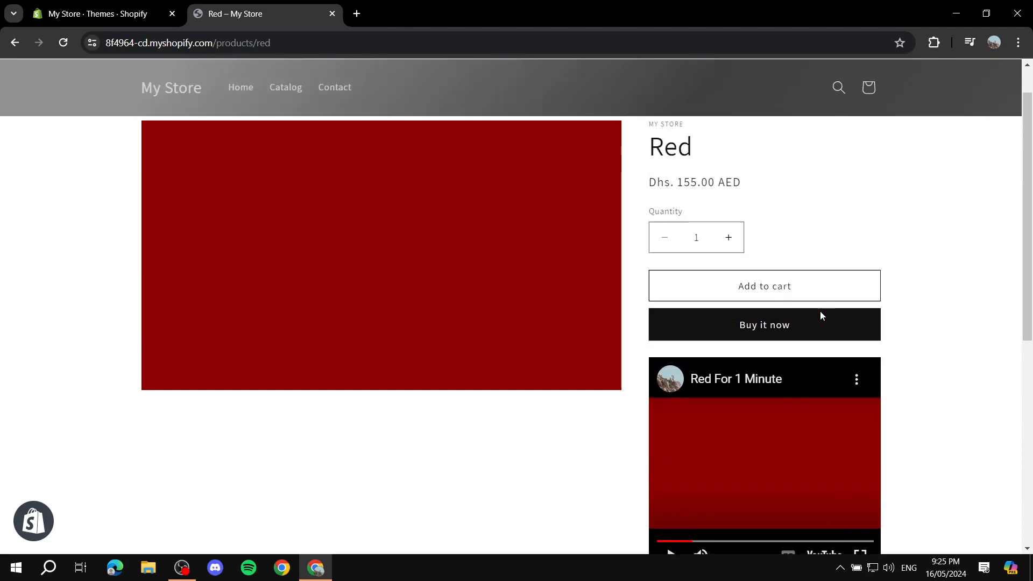
pyautogui.scroll(1, 820, 312)
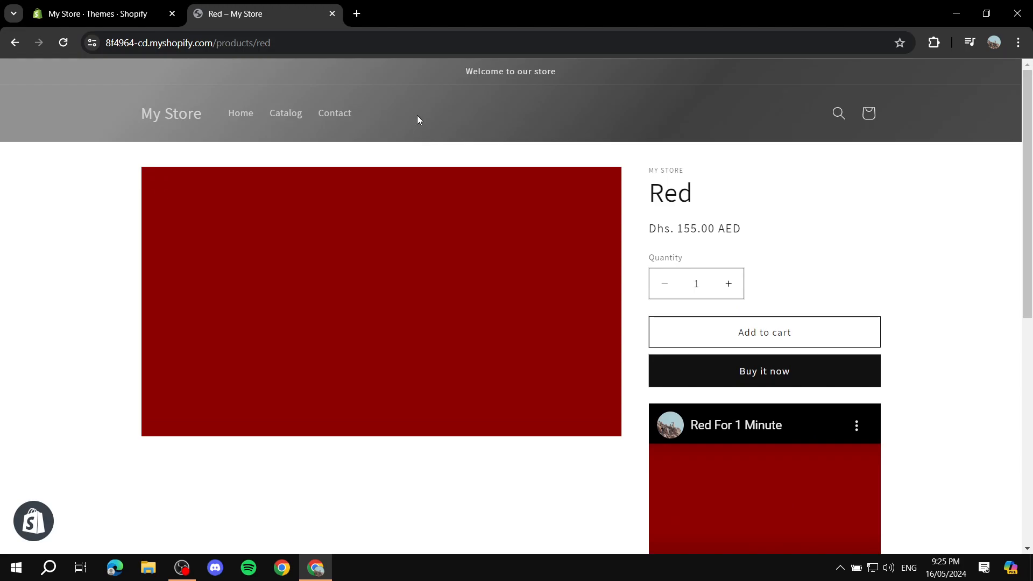
# Go back to the storefront home page, then reopen the Red product for editing in the Shopify admin
pyautogui.click(15, 43)
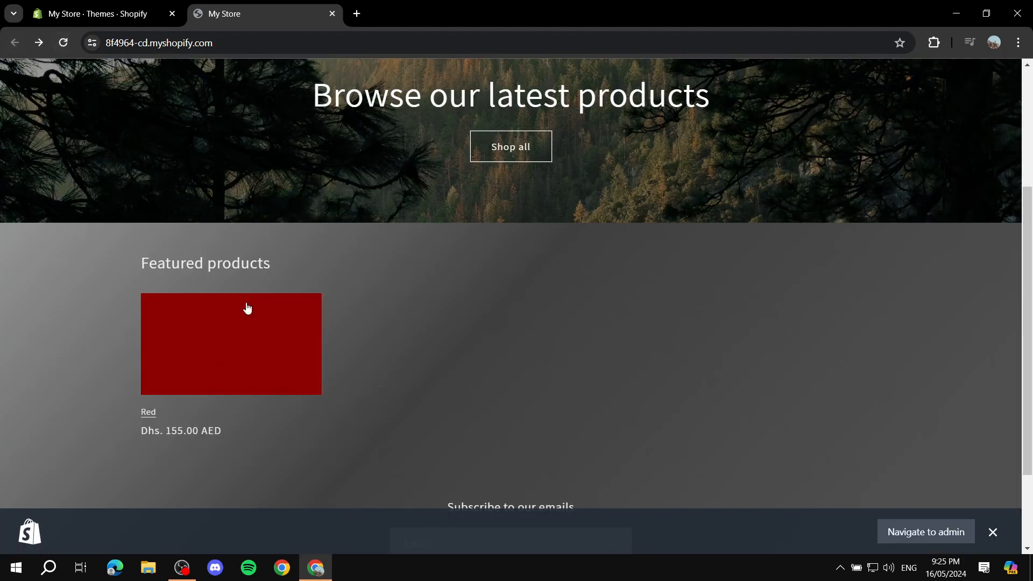
pyautogui.scroll(4, 285, 327)
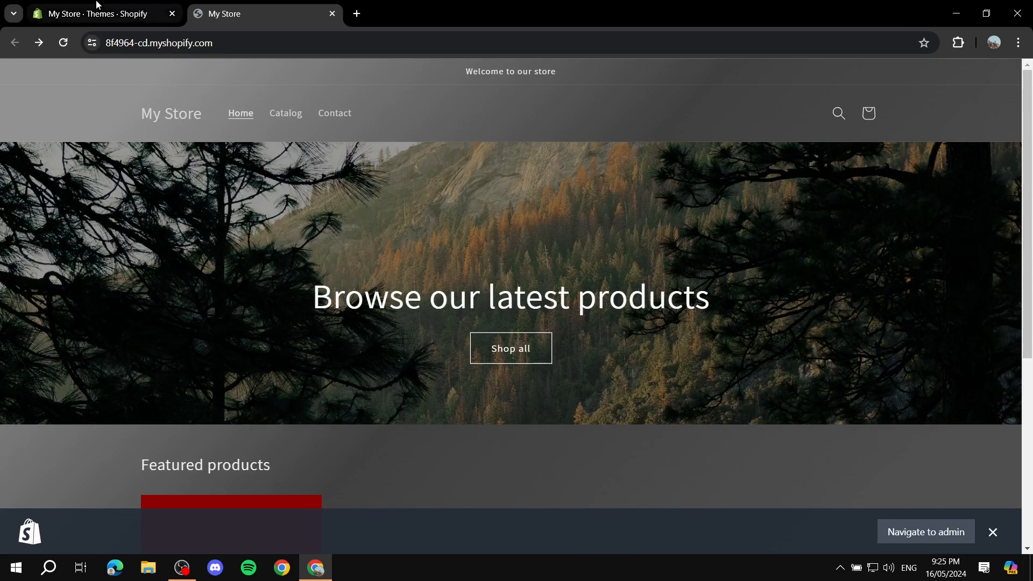
pyautogui.click(97, 13)
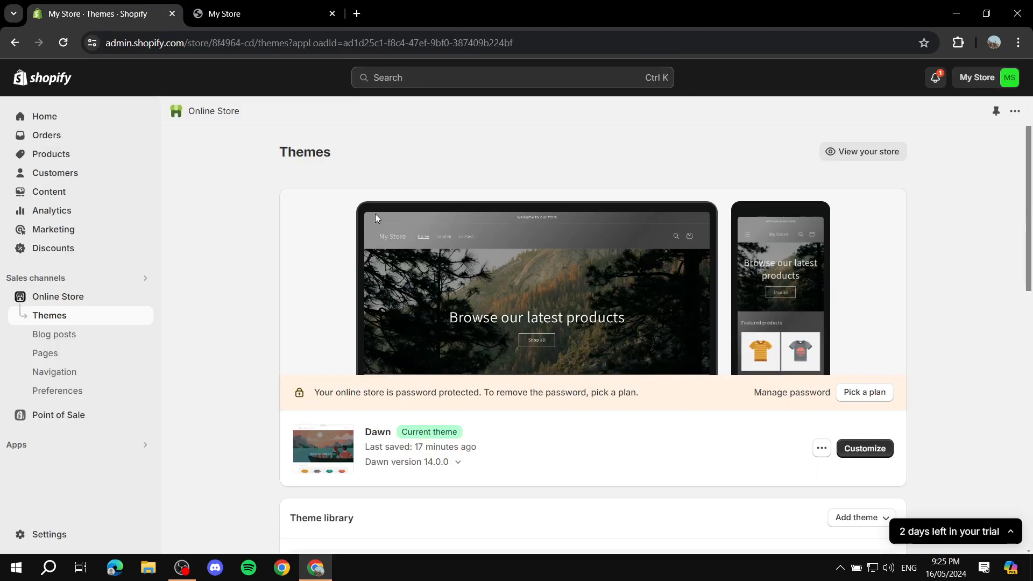
pyautogui.click(67, 154)
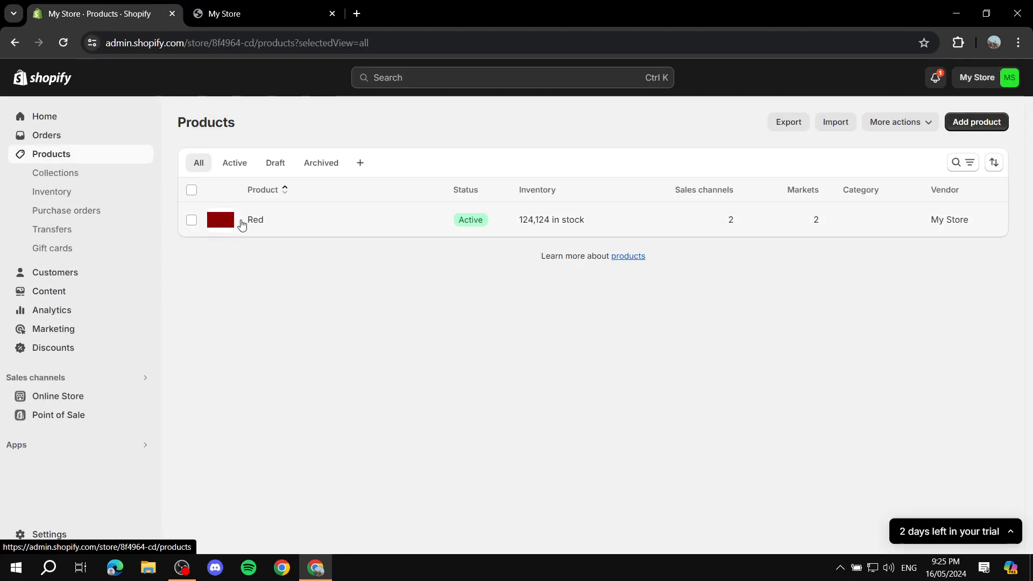
pyautogui.click(240, 221)
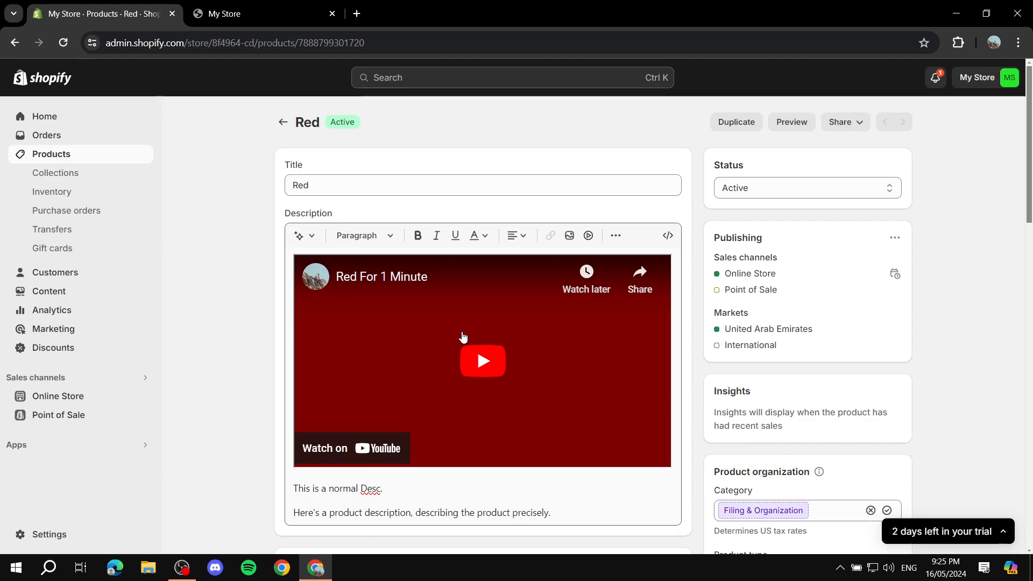
# Insert a second copy of the video into the Red product's description using the same iframe embed code
pyautogui.rightClick(530, 344)
pyautogui.click(242, 346)
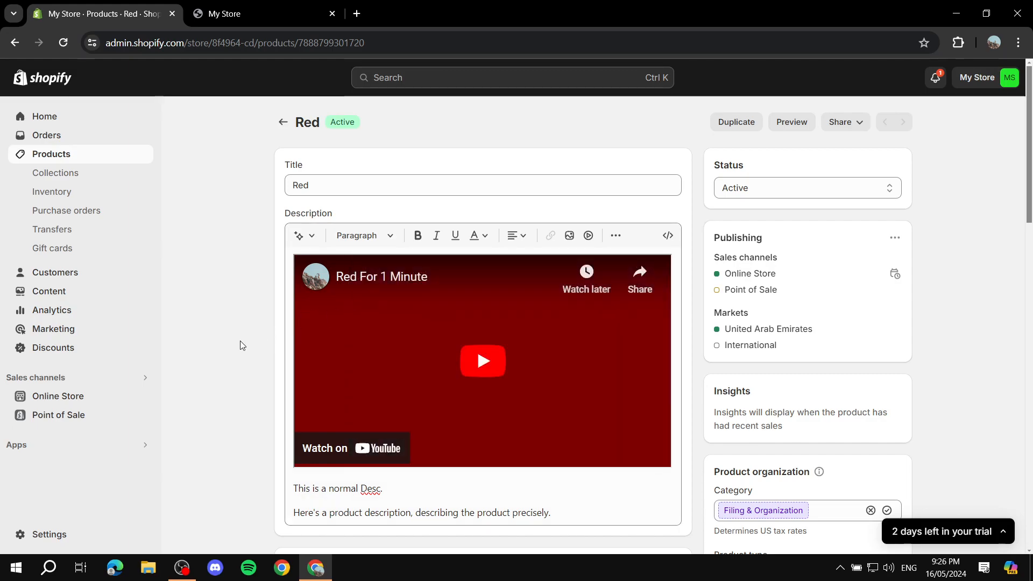
pyautogui.click(588, 235)
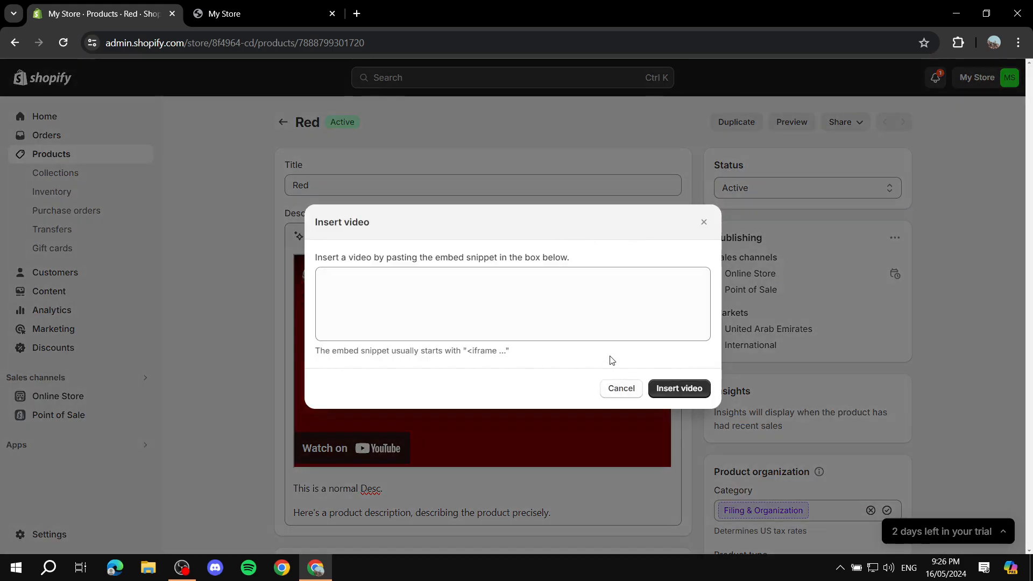
pyautogui.click(575, 282)
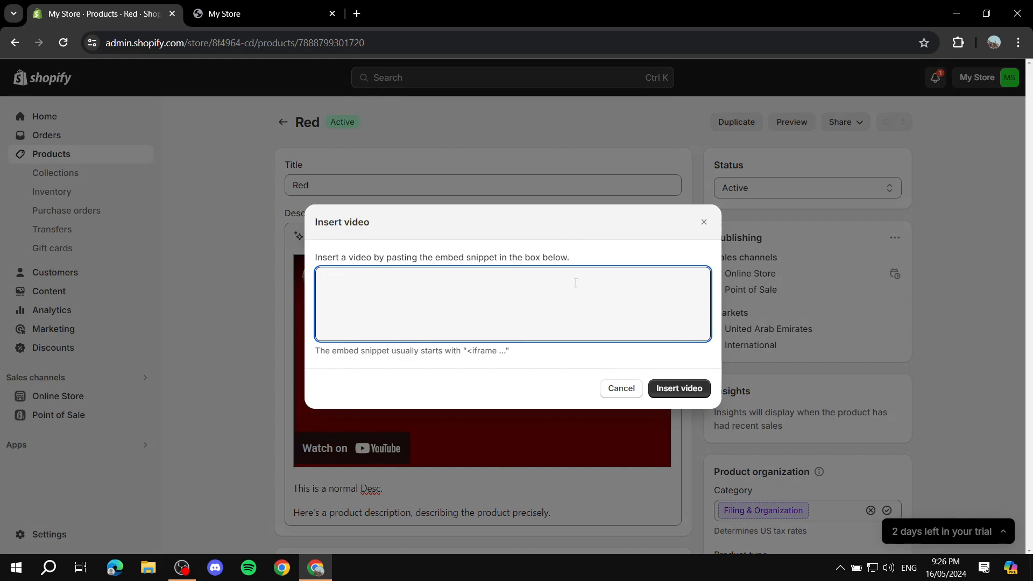
pyautogui.hotkey('ctrl', 'v')
pyautogui.click(670, 388)
# Look over the description to examine how the two embedded videos and the text are arranged
pyautogui.scroll(-3, 588, 355)
pyautogui.scroll(3, 588, 353)
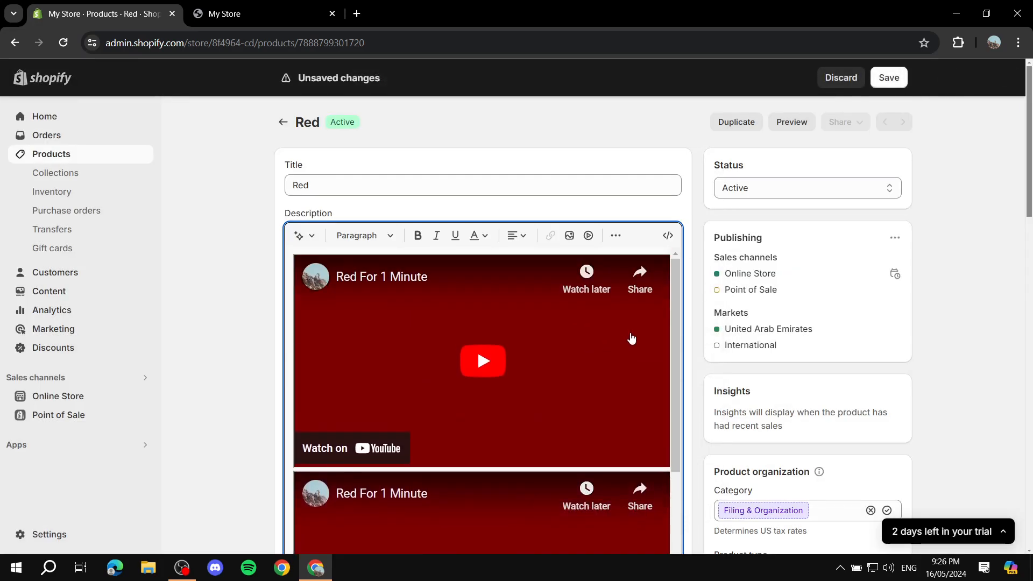
pyautogui.scroll(-3, 600, 383)
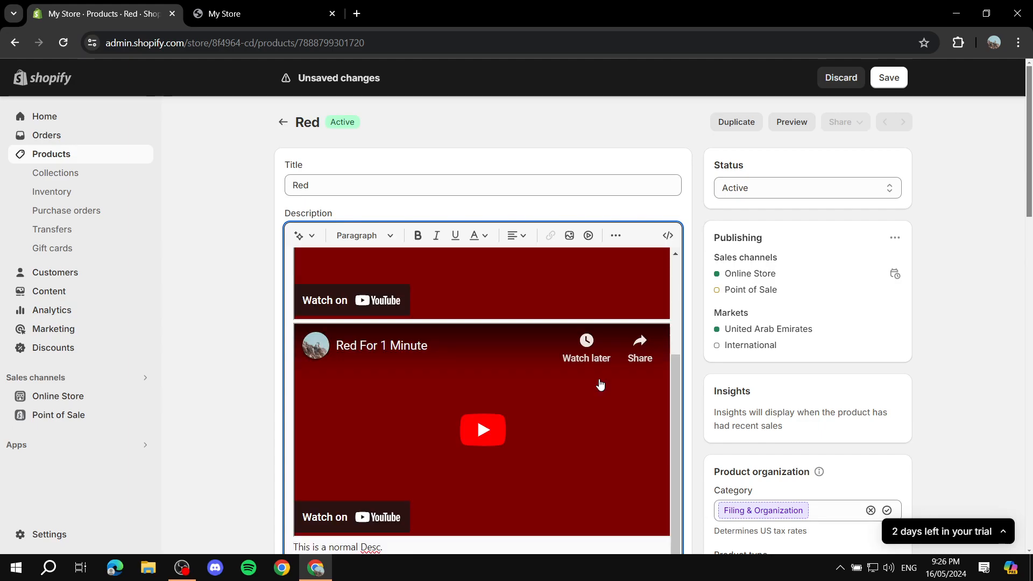
pyautogui.scroll(-4, 538, 369)
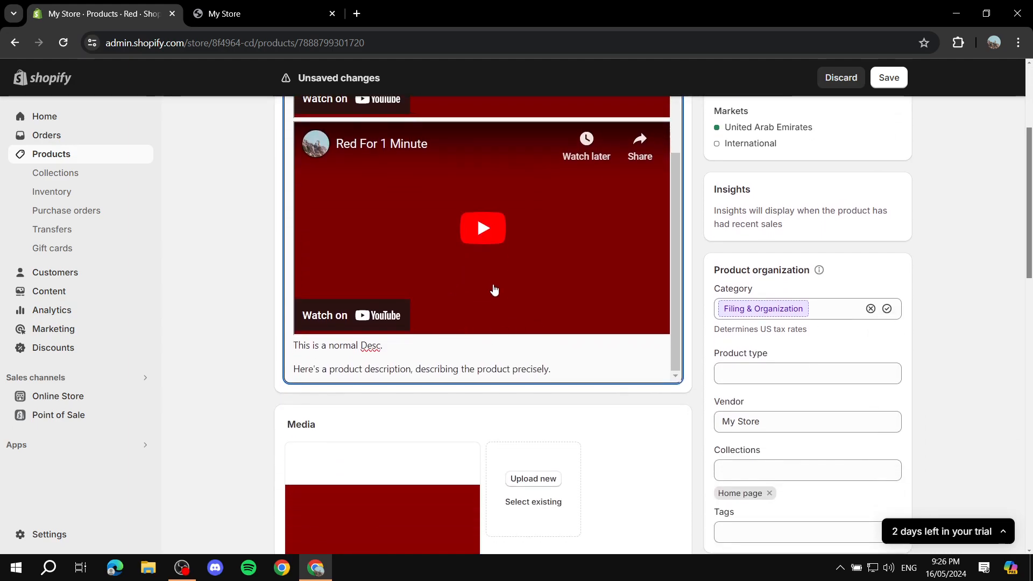
pyautogui.scroll(1, 494, 293)
pyautogui.scroll(4, 565, 311)
pyautogui.scroll(-2, 520, 267)
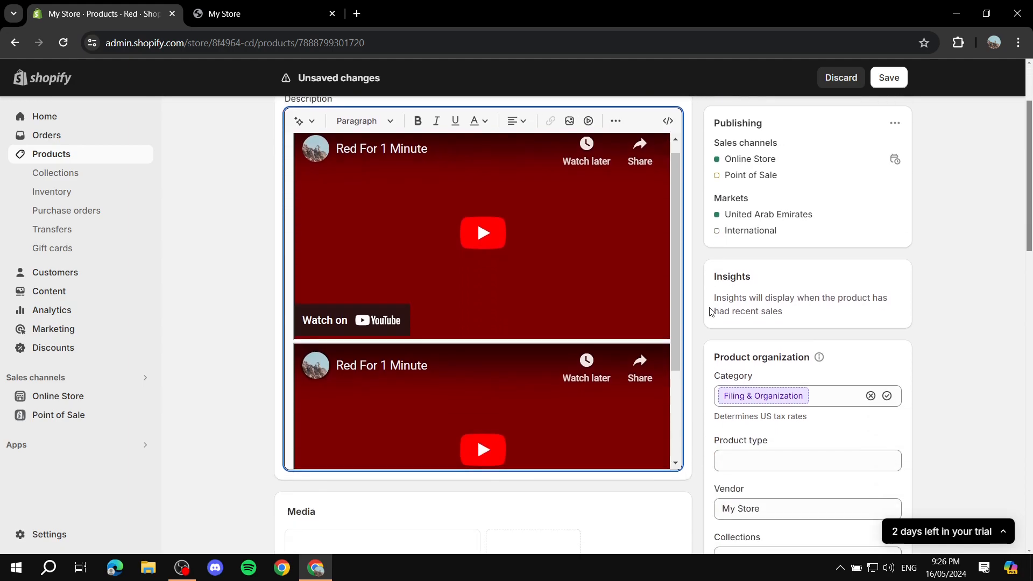
pyautogui.scroll(-1, 547, 288)
pyautogui.scroll(-1, 572, 316)
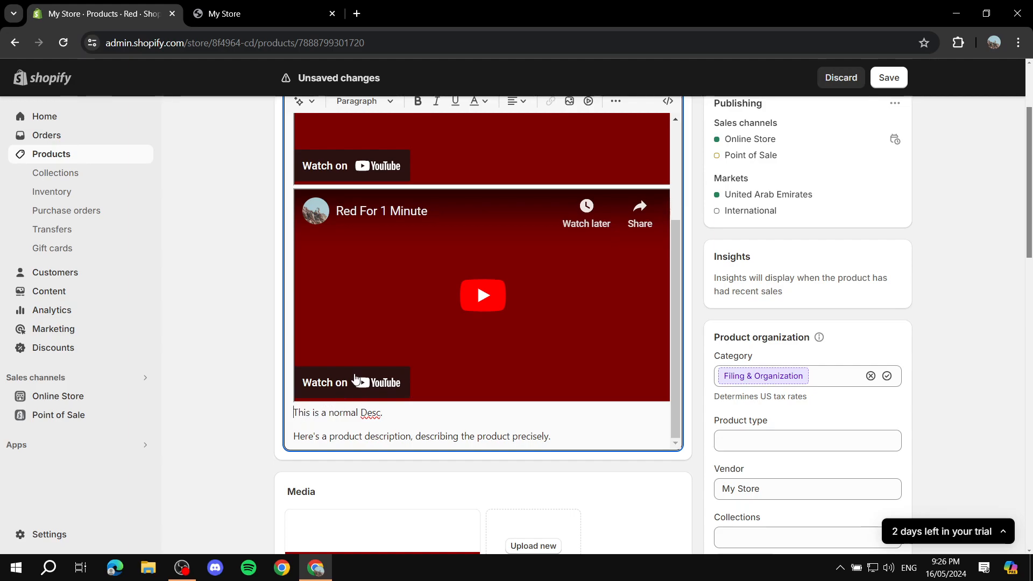
# Remove the second embedded video from the Red product's description and save the product
pyautogui.press('BackSpace')
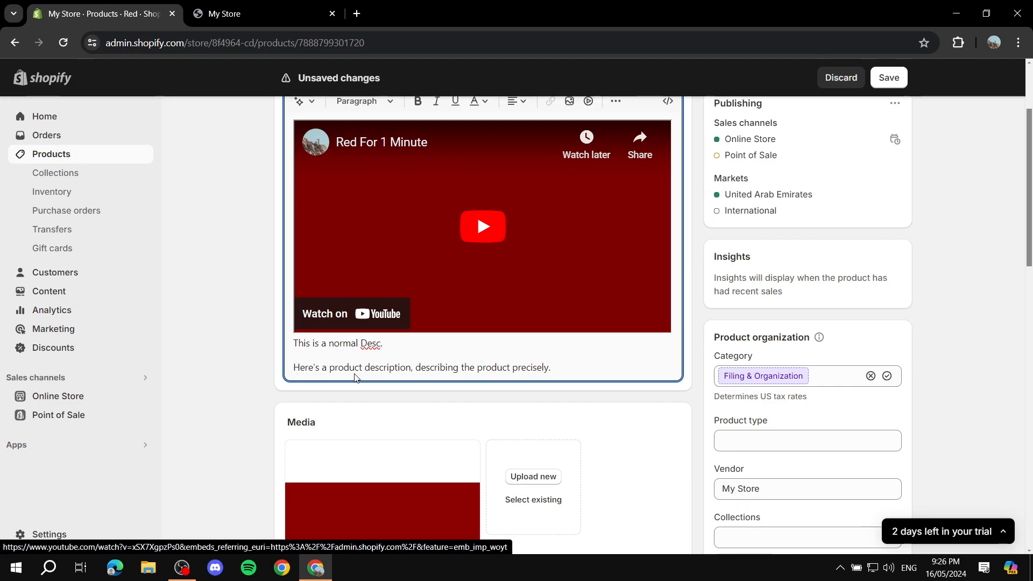
pyautogui.scroll(3, 544, 315)
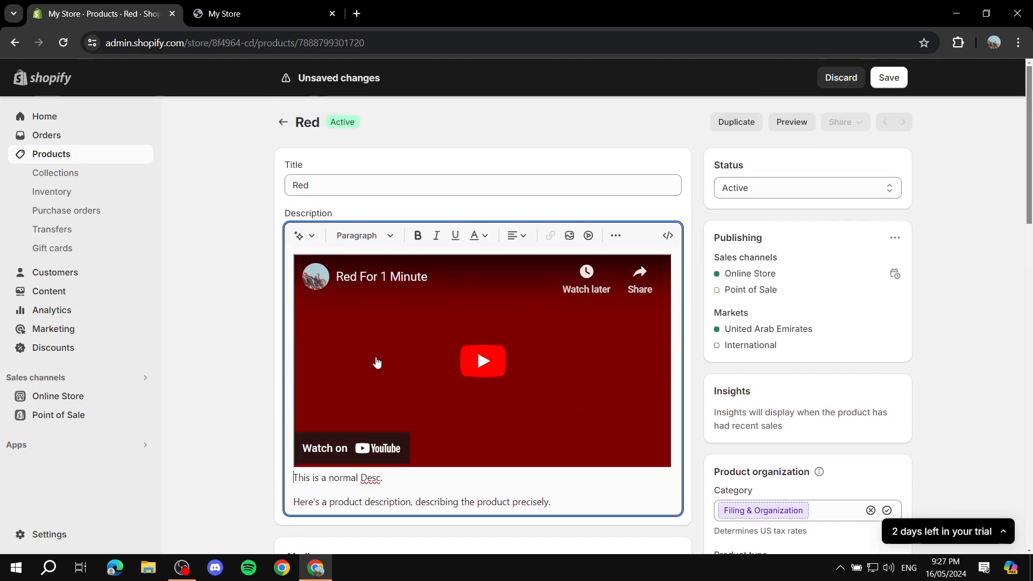
pyautogui.click(896, 78)
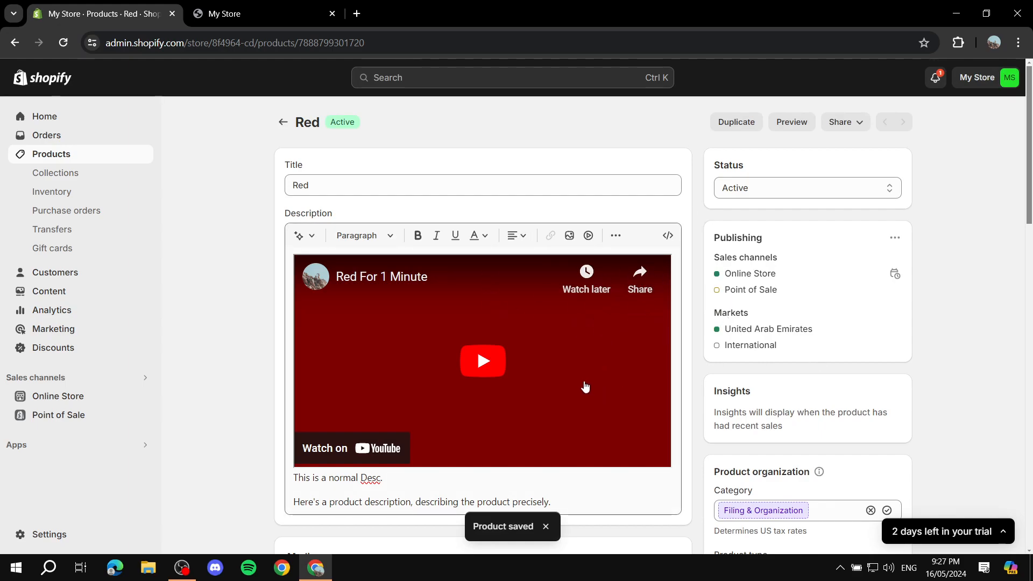
pyautogui.scroll(-4, 585, 388)
pyautogui.scroll(4, 567, 353)
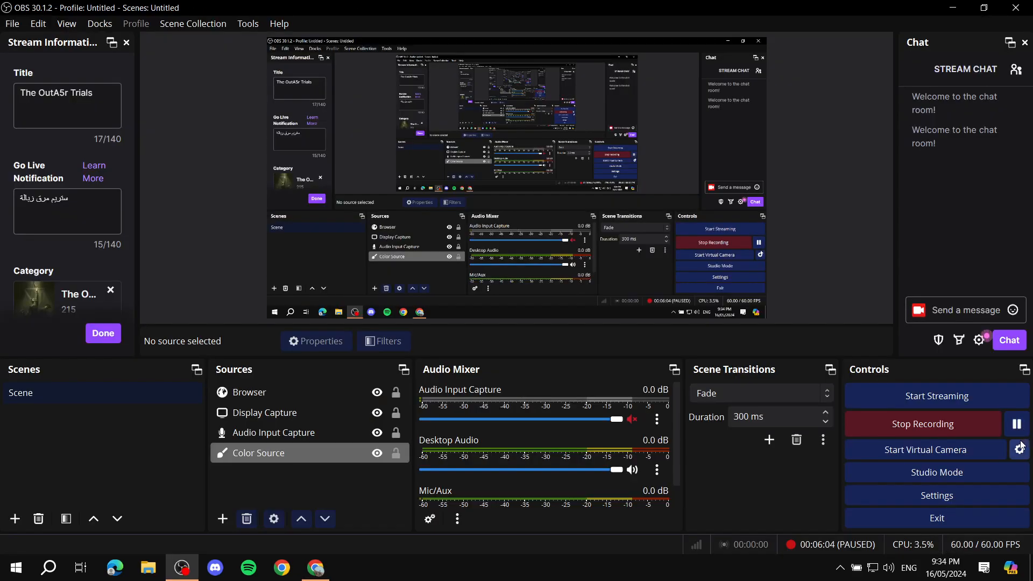
# In the Shopify admin, start a new product titled "Purple" with the description "Some desc"
pyautogui.hotkey('alt', 'Tab')
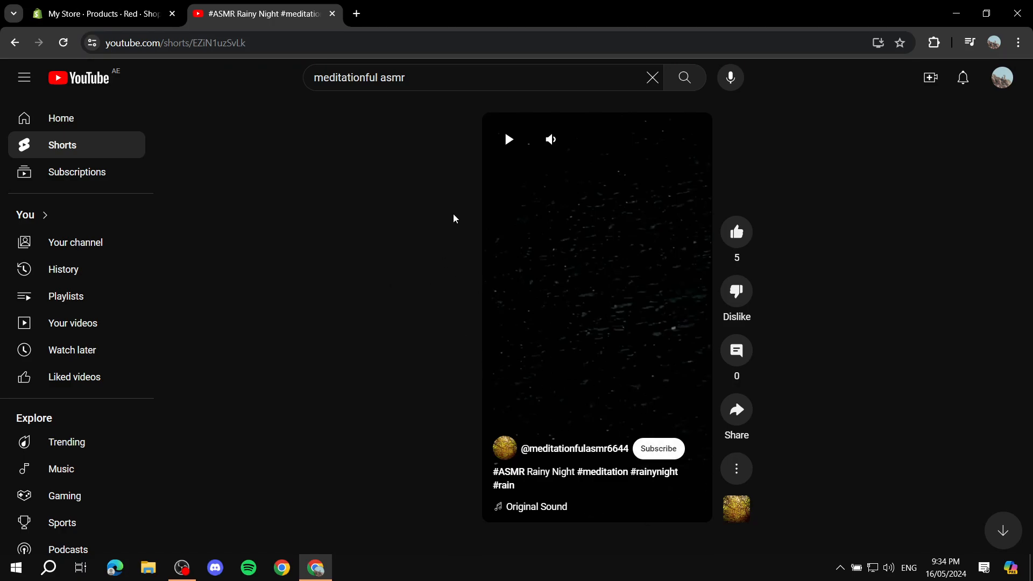
pyautogui.click(105, 14)
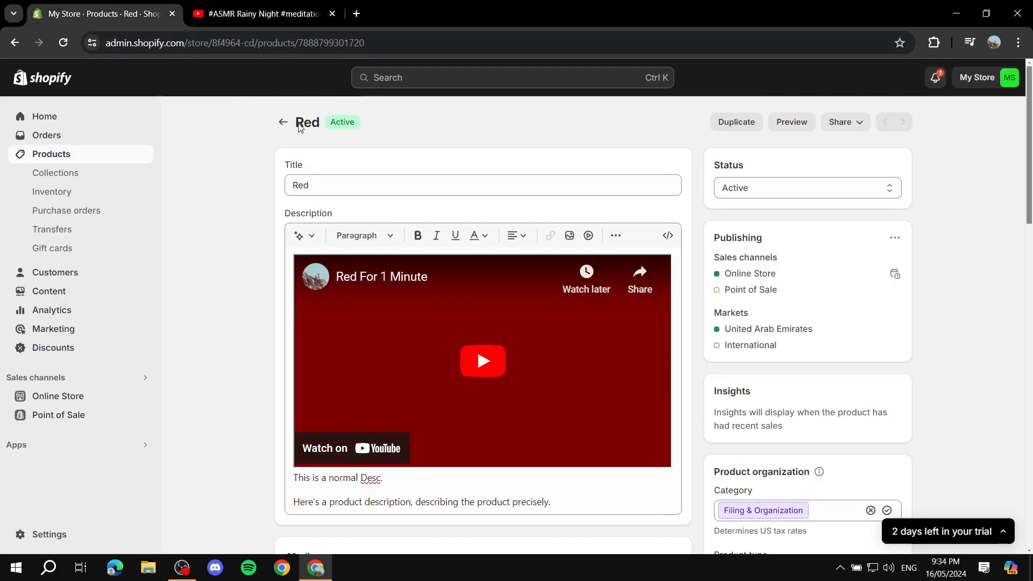
pyautogui.click(282, 122)
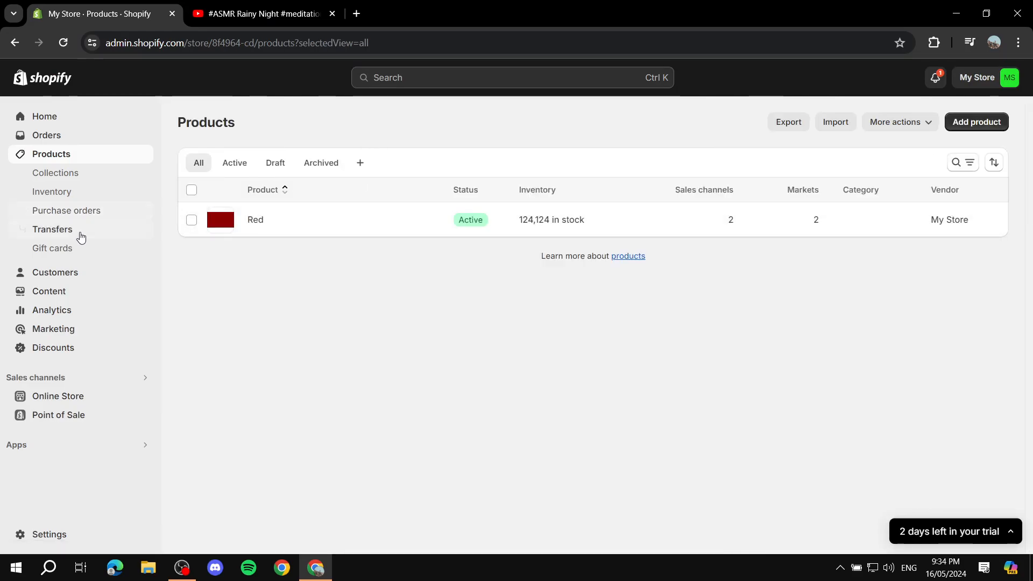
pyautogui.click(981, 124)
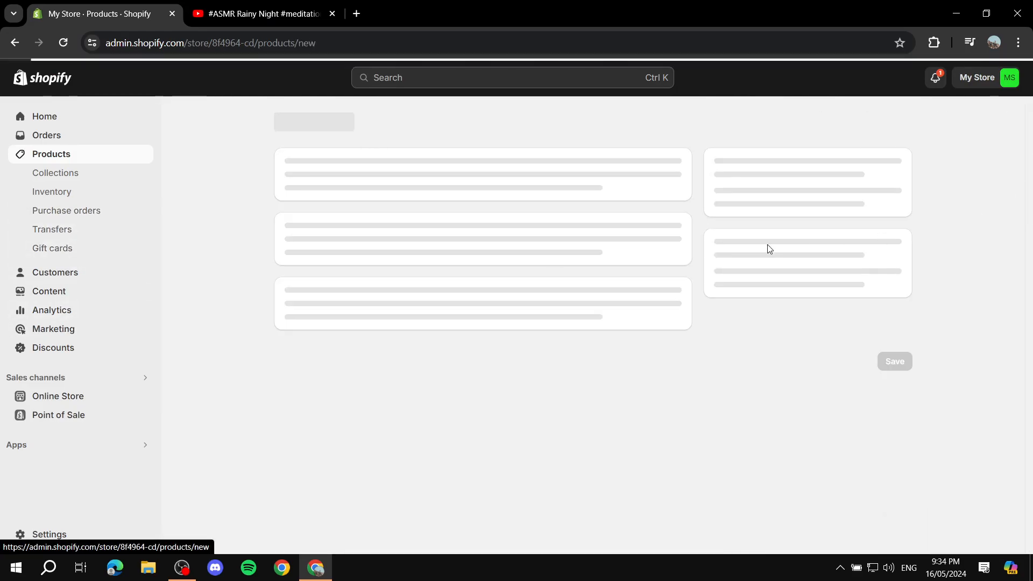
pyautogui.click(455, 192)
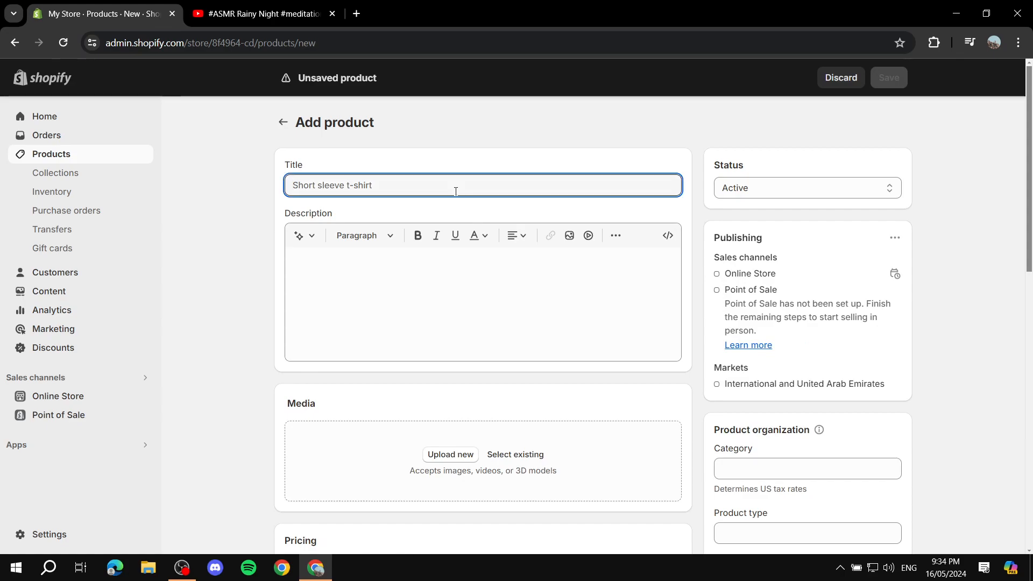
pyautogui.write('Purple')
pyautogui.click(492, 280)
pyautogui.write('Some desc')
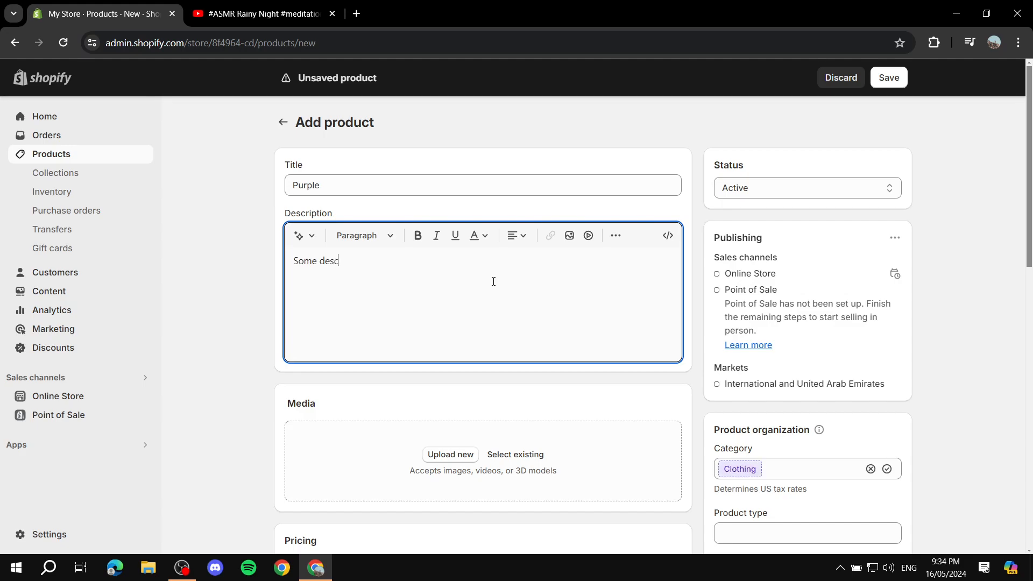
# Upload the plain purple image to the new product's media
pyautogui.scroll(-2, 501, 372)
pyautogui.click(452, 321)
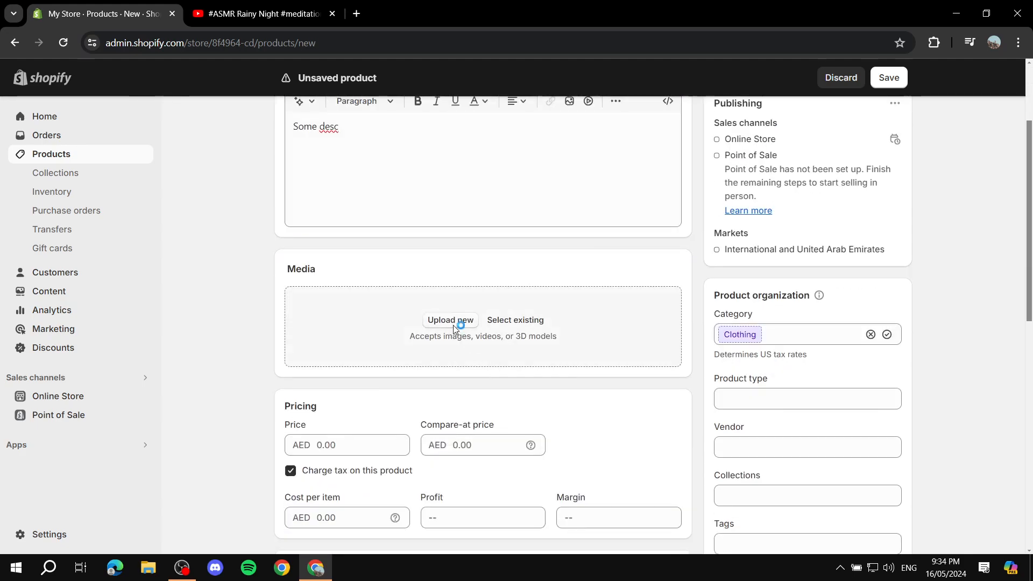
pyautogui.click(401, 332)
pyautogui.doubleClick(401, 333)
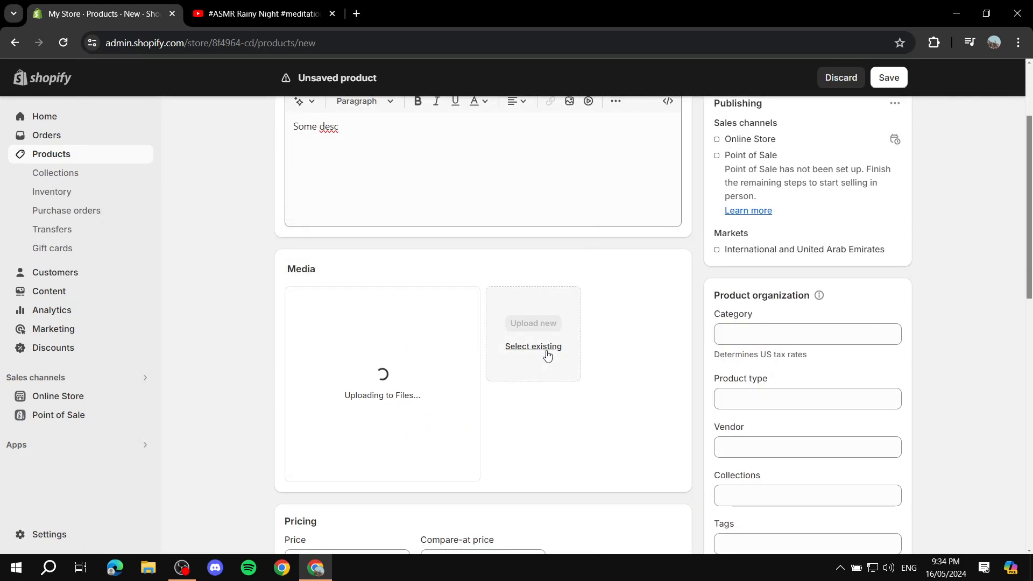
# Set the product's price to AED 214124, save the product and collapse the trial notice
pyautogui.scroll(-2, 533, 356)
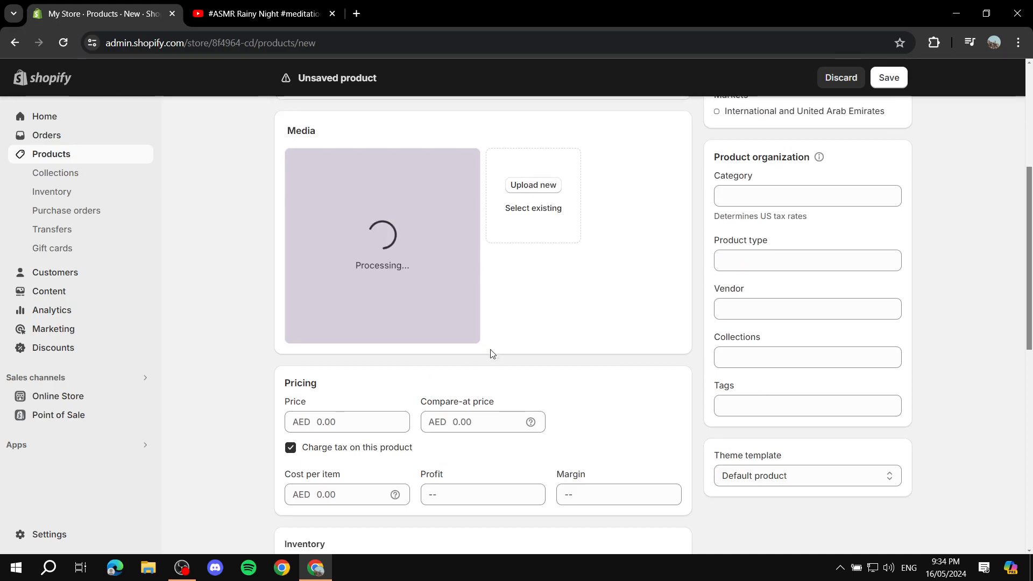
pyautogui.scroll(-1, 458, 356)
pyautogui.click(380, 359)
pyautogui.write('214124')
pyautogui.click(226, 288)
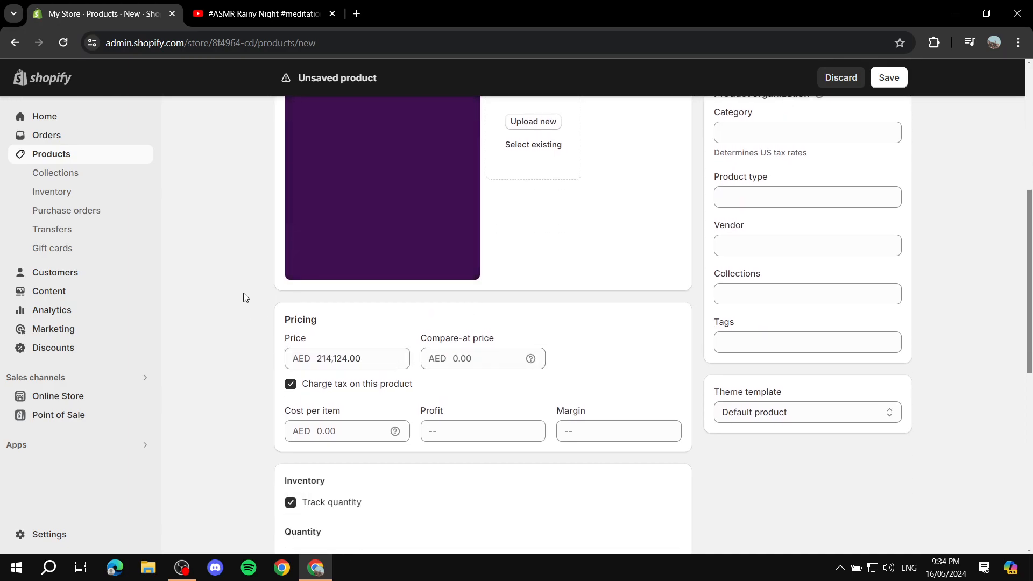
pyautogui.scroll(-6, 226, 288)
pyautogui.scroll(5, 351, 322)
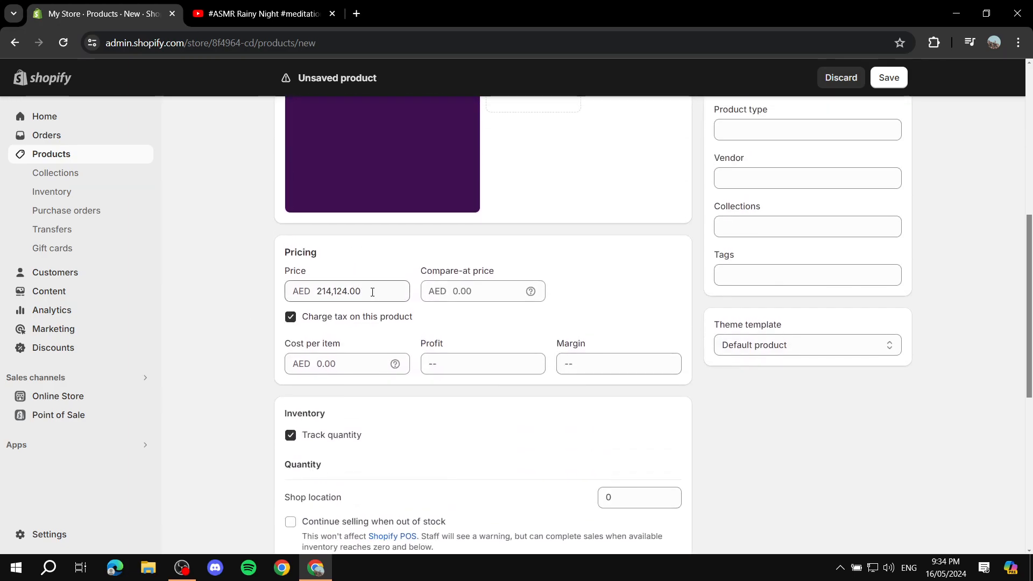
pyautogui.scroll(-6, 377, 334)
pyautogui.scroll(5, 583, 300)
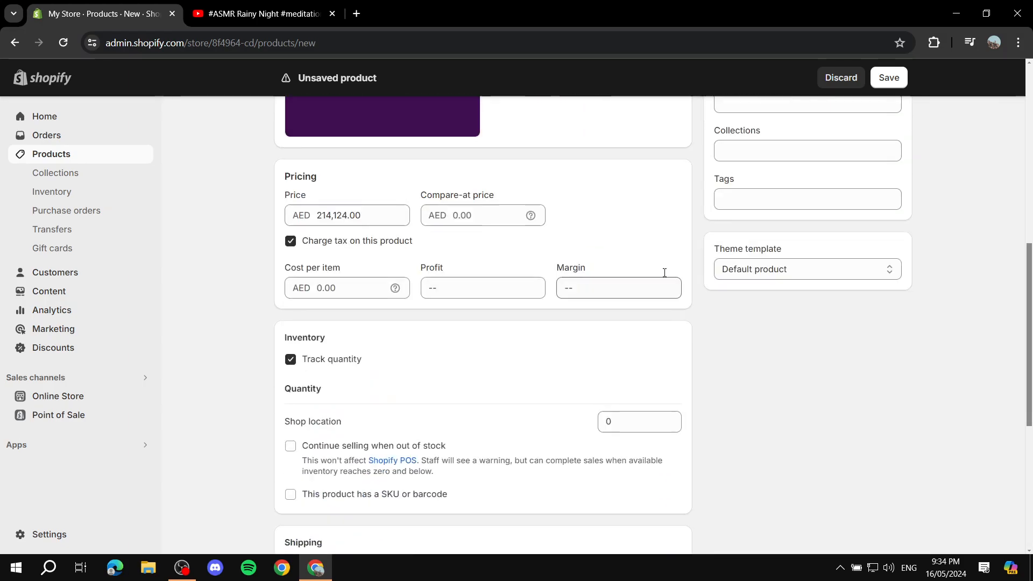
pyautogui.click(888, 78)
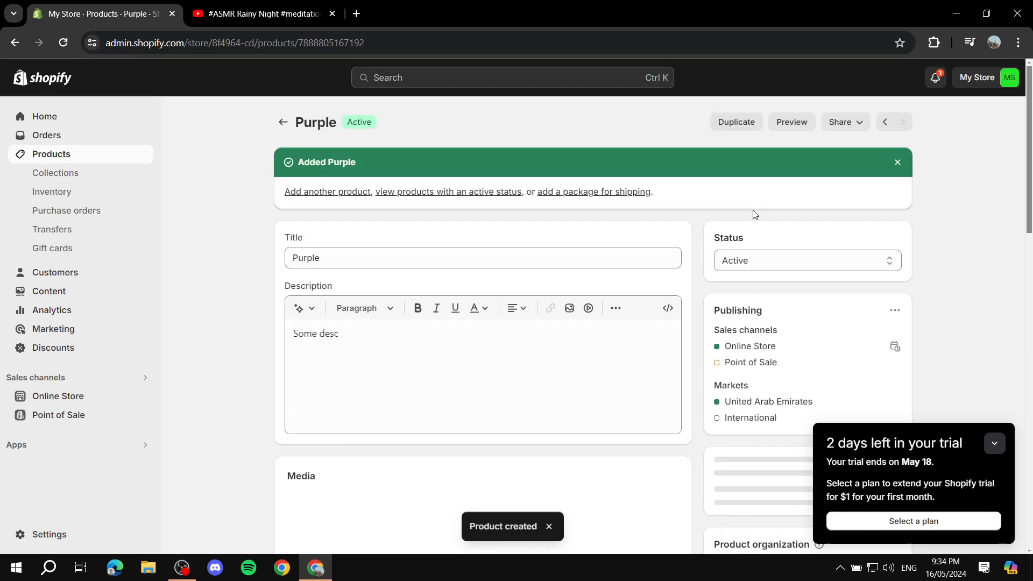
pyautogui.click(995, 446)
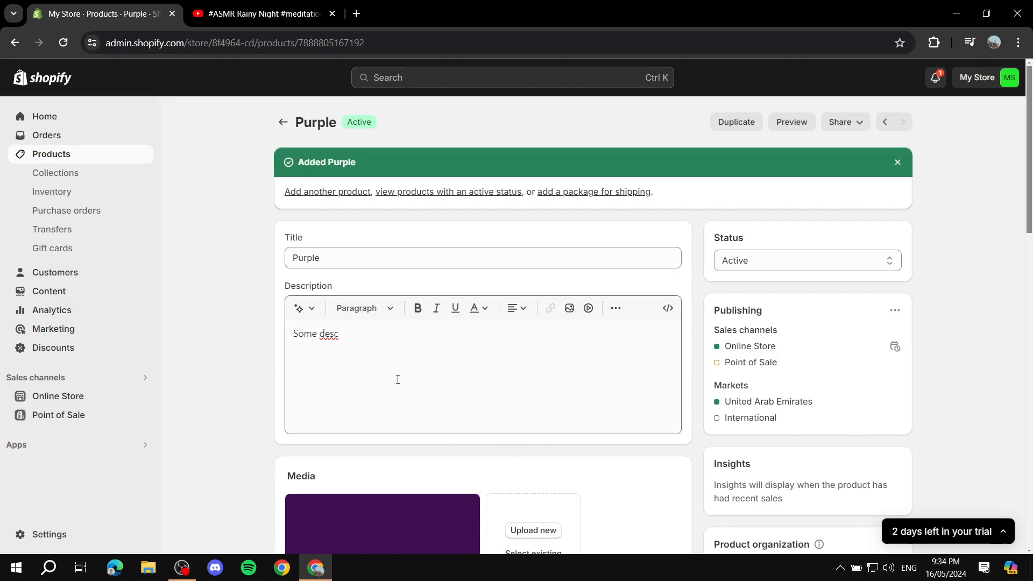
# Add two blank lines above "Some desc" in the Purple product's description
pyautogui.click(306, 343)
pyautogui.press('Return')
pyautogui.press('Return')
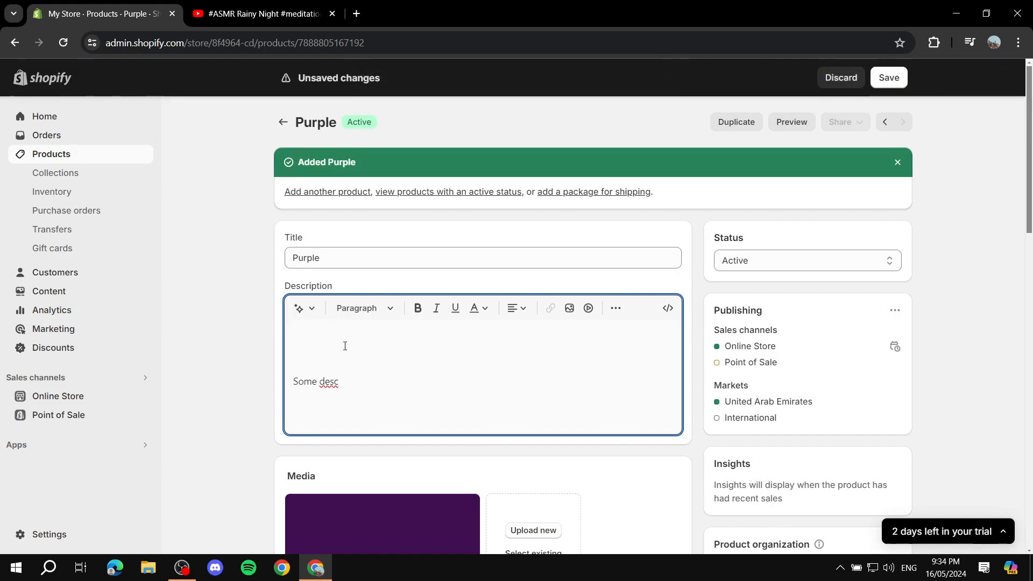
# Start inserting a video in the Purple description and paste the 315 by 560 iframe snippet for YouTube Shorts
pyautogui.hotkey('ctrl', 'Tab')
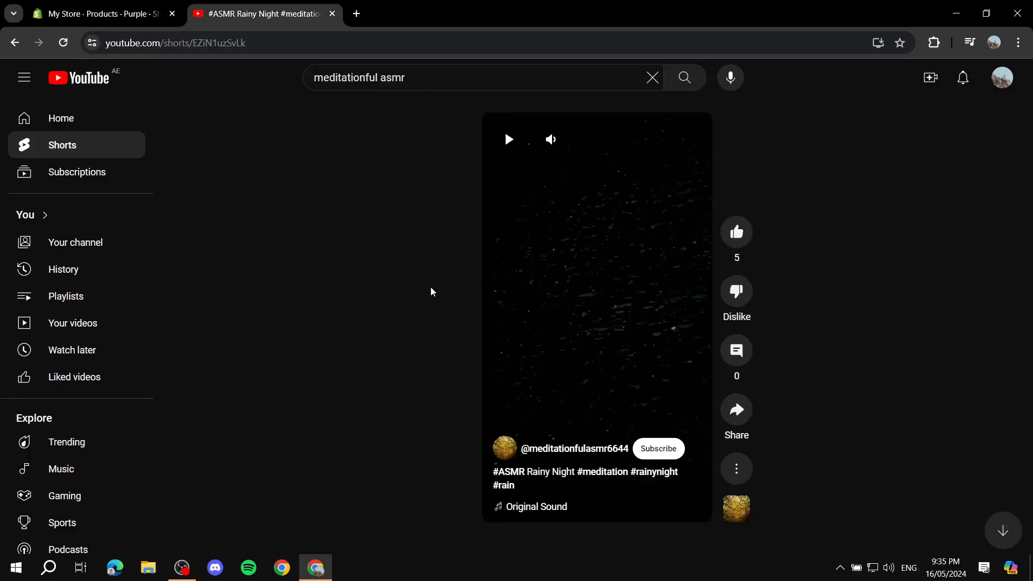
pyautogui.click(107, 7)
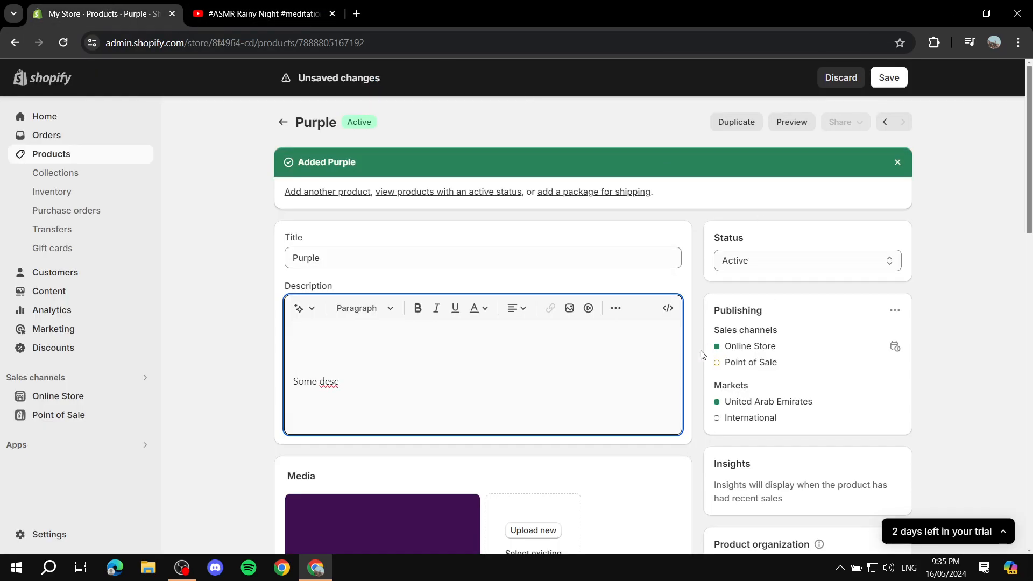
pyautogui.click(589, 312)
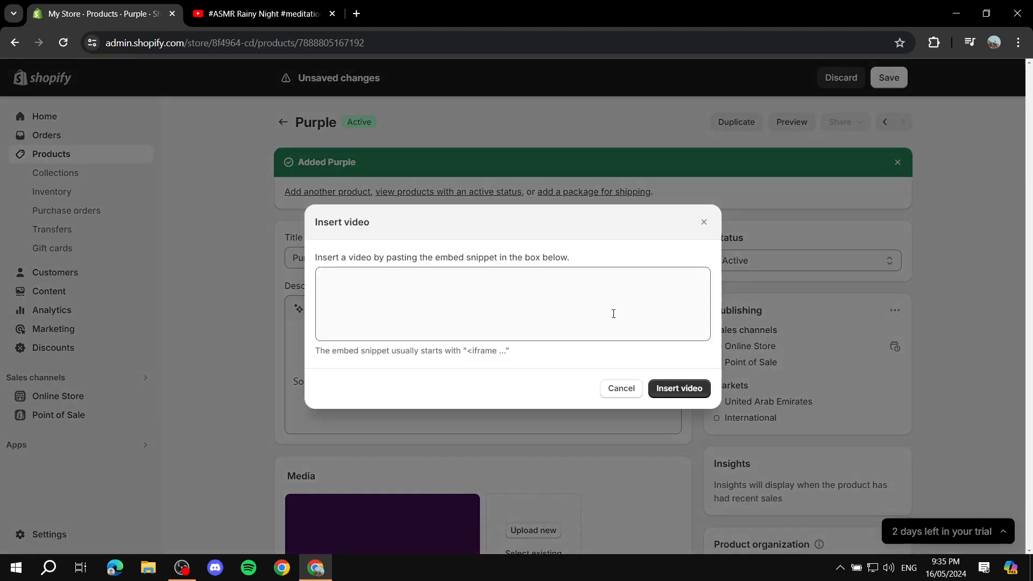
pyautogui.click(589, 282)
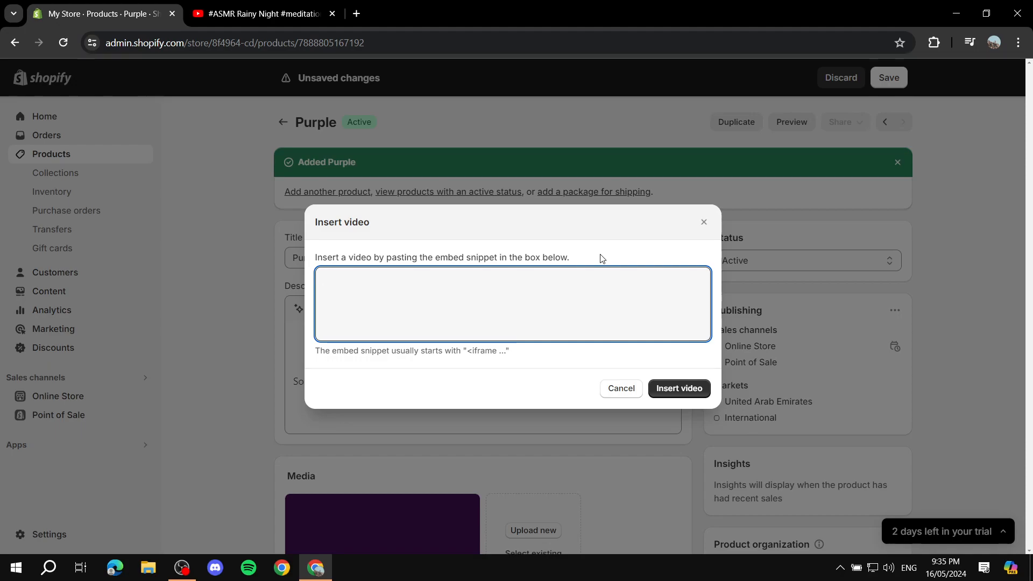
pyautogui.write('<iframe width="315" height="560" src="https://www.youtube.com/embed/<Shorts_video_code>" title="YouTube video player" frameborder="0" allow="accelerometer; autoplay; clipboard-write; encrypted-media; gyroscope; picture-in-picture; web-share" allowfullscreen></iframe>')
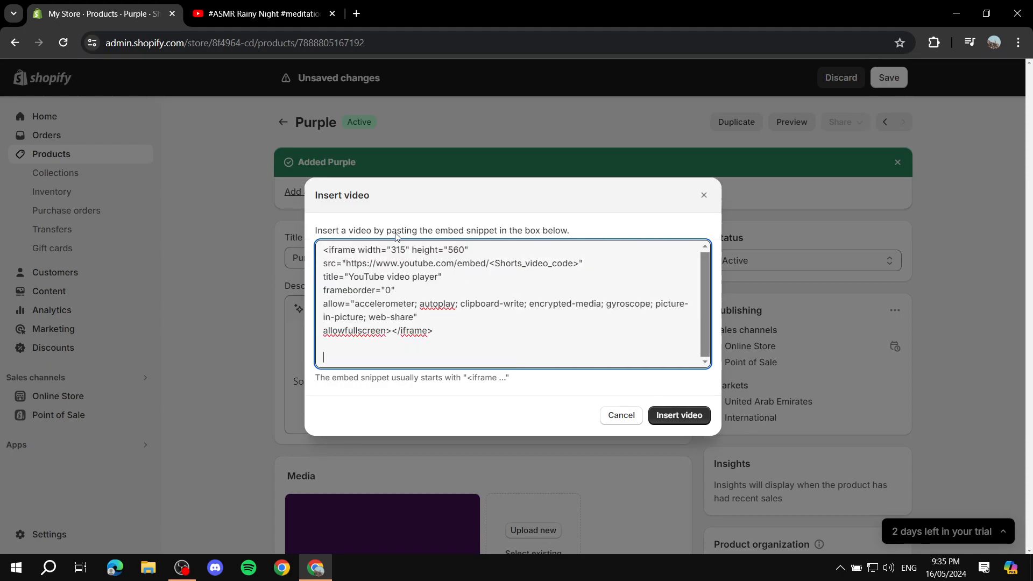
# Examine the snippet's src URL, distinguishing the fixed youtube.com/embed/ part from the <Shorts_video_code> placeholder
pyautogui.moveTo(323, 263); pyautogui.dragTo(337, 263)
pyautogui.click(348, 263)
pyautogui.moveTo(348, 264); pyautogui.dragTo(581, 269)
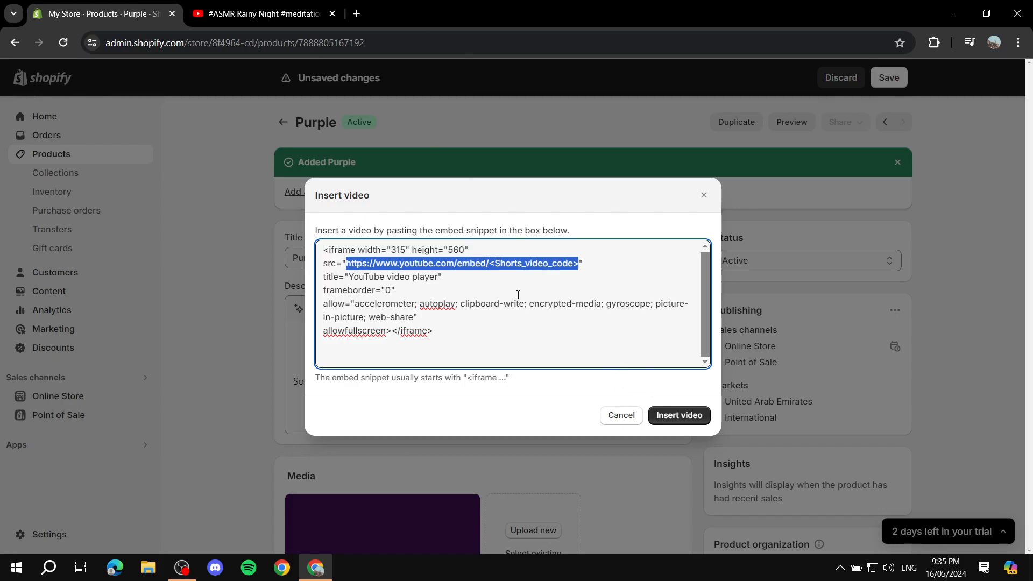
pyautogui.click(491, 263)
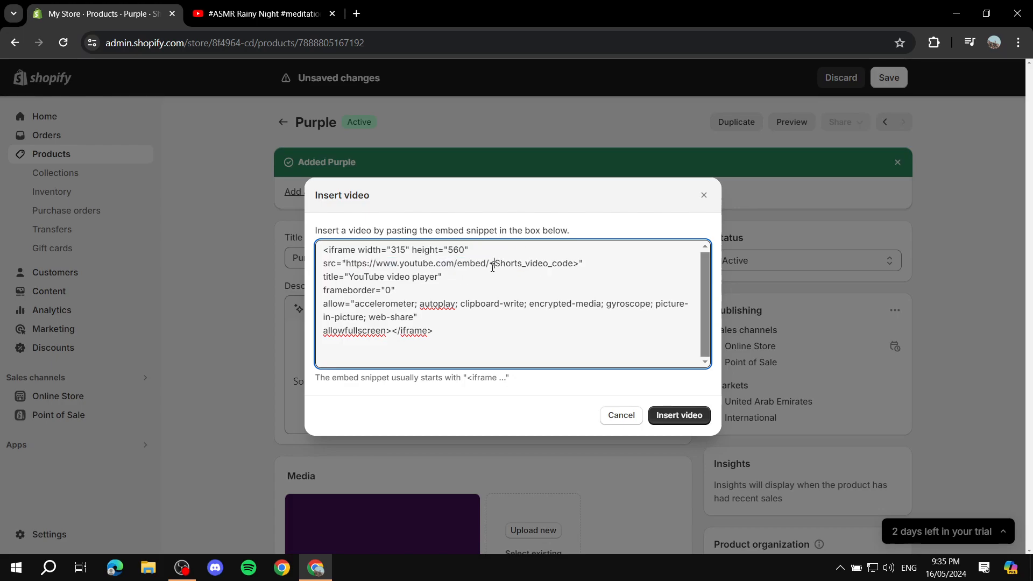
pyautogui.moveTo(489, 263); pyautogui.dragTo(580, 266)
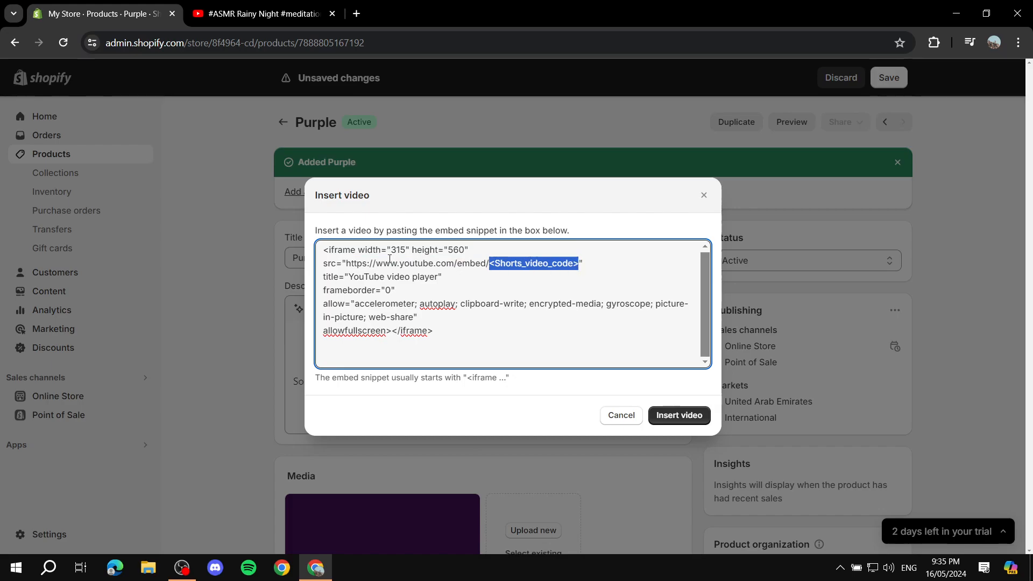
pyautogui.moveTo(346, 263); pyautogui.dragTo(491, 269)
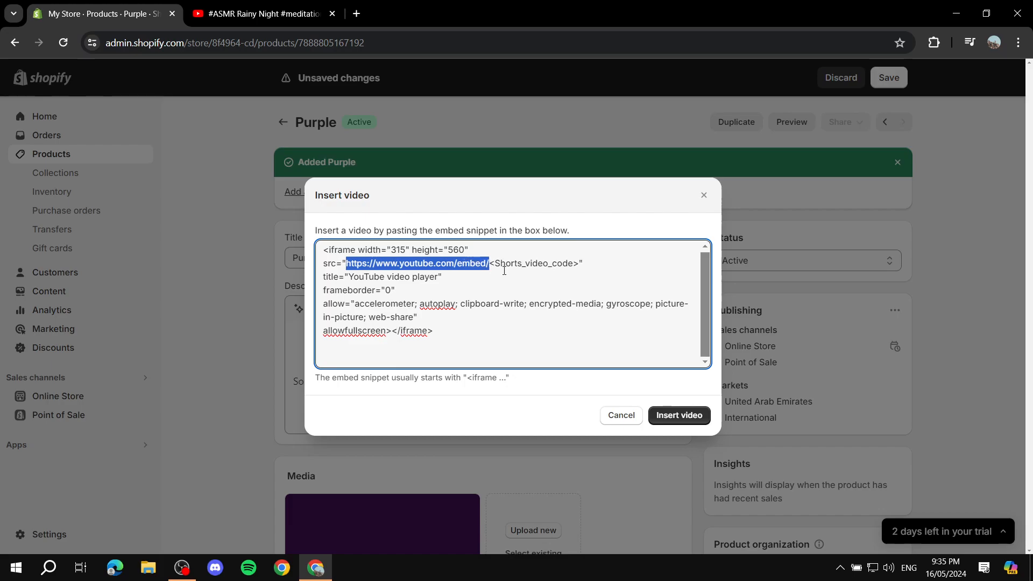
# On YouTube, select everything after "shorts/" in the Rainy Night Short's share link, then return to the YouTube home page
pyautogui.click(252, 4)
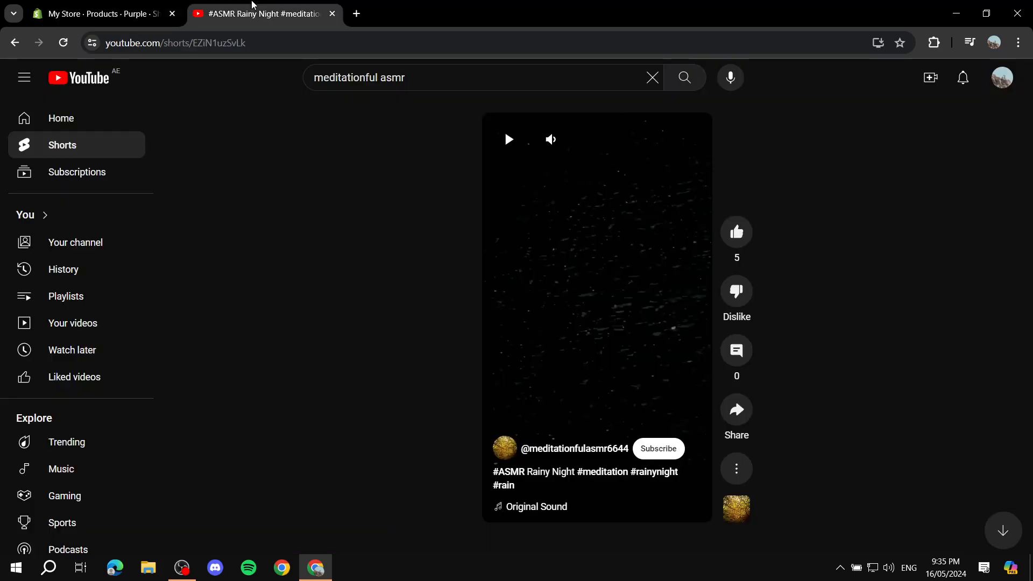
pyautogui.click(735, 418)
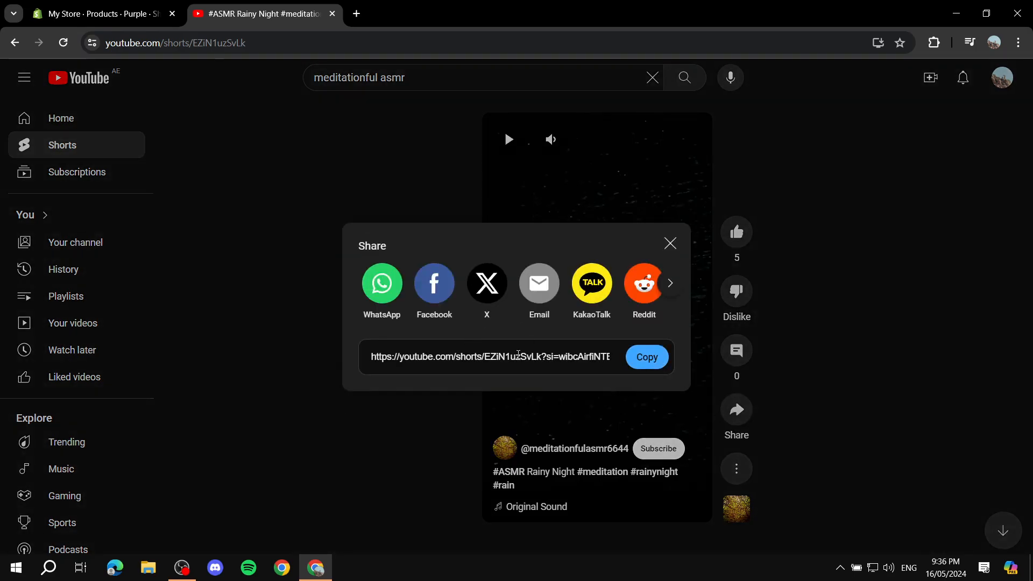
pyautogui.moveTo(485, 357); pyautogui.dragTo(492, 357)
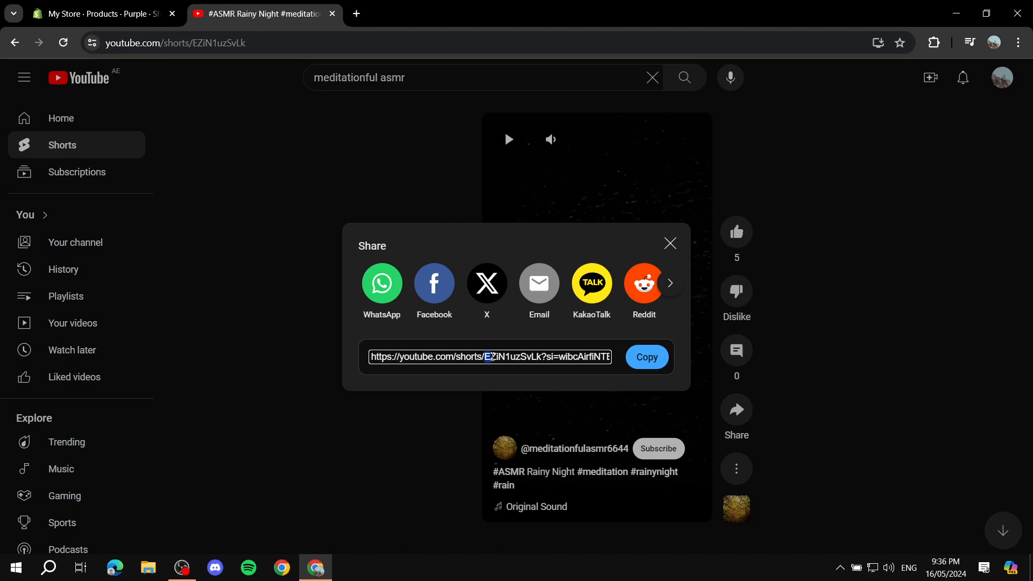
pyautogui.moveTo(492, 357); pyautogui.dragTo(620, 360)
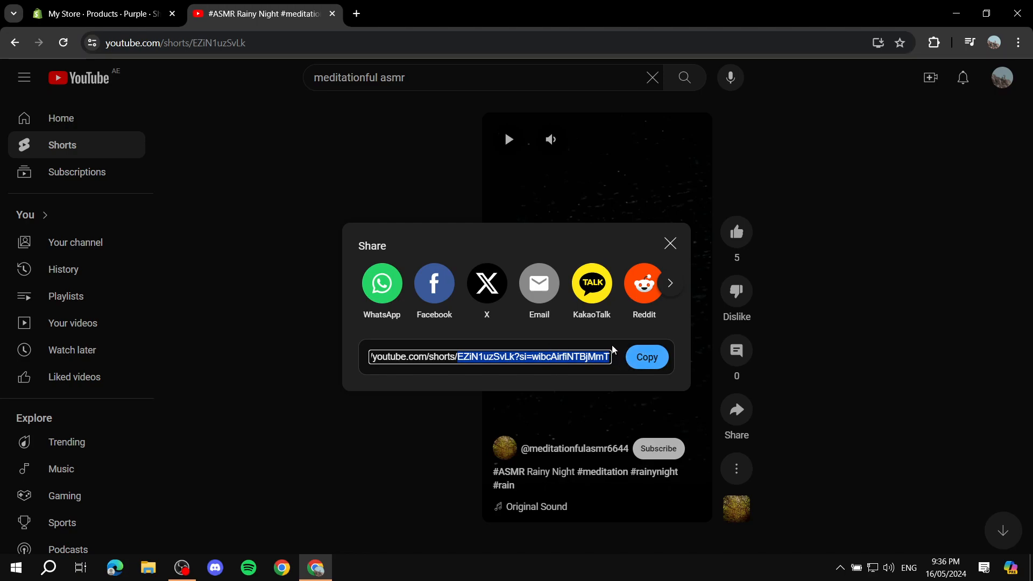
pyautogui.click(671, 245)
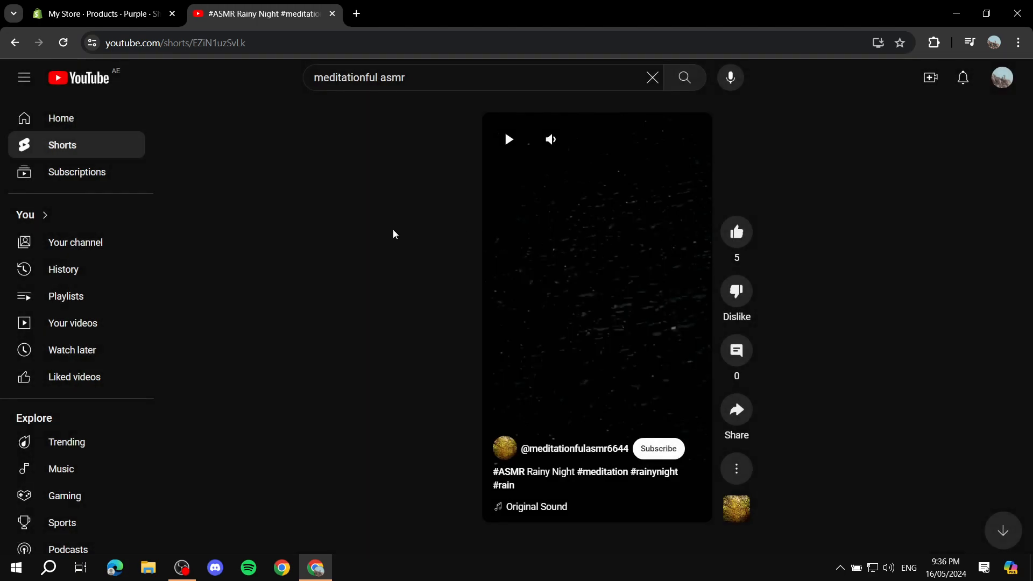
pyautogui.click(95, 79)
# Back in Shopify, replace the <Shorts_video_code> placeholder with the copied code EZiN1uzSvLk?si=wibcAirfiNTBjMmT and insert the video
pyautogui.click(125, 5)
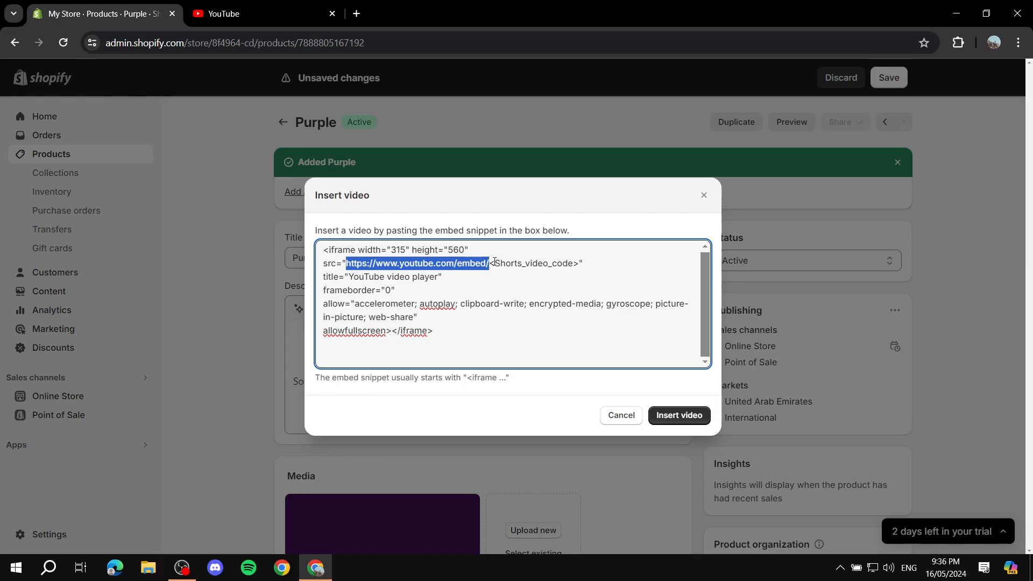
pyautogui.click(490, 262)
pyautogui.moveTo(490, 262); pyautogui.dragTo(581, 267)
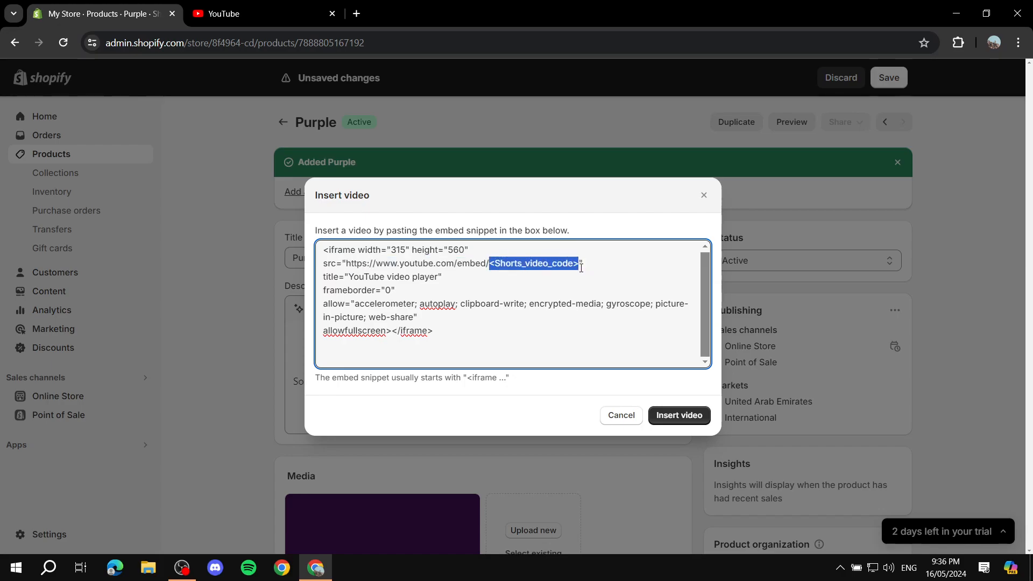
pyautogui.hotkey('ctrl', 'v')
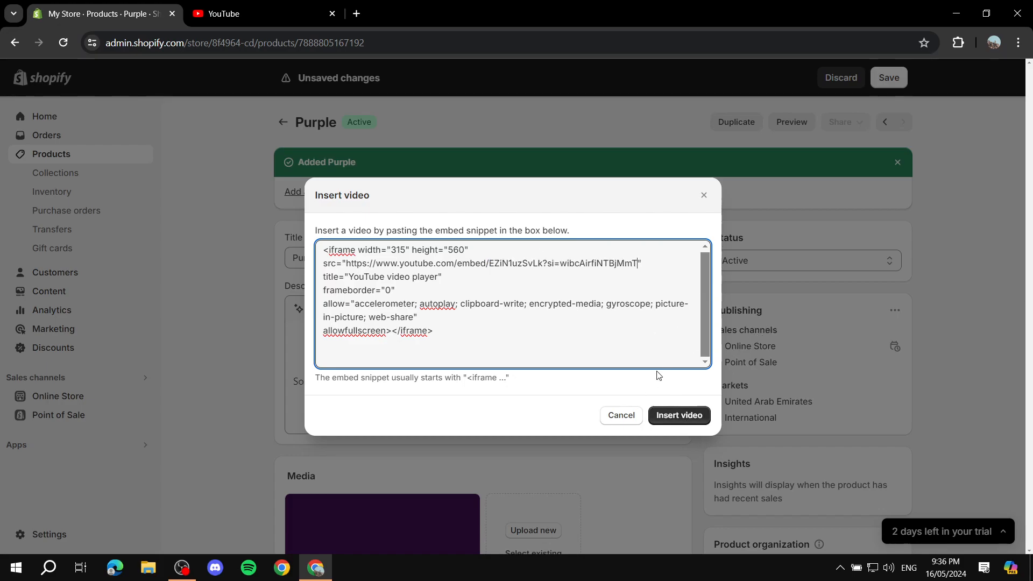
pyautogui.click(685, 417)
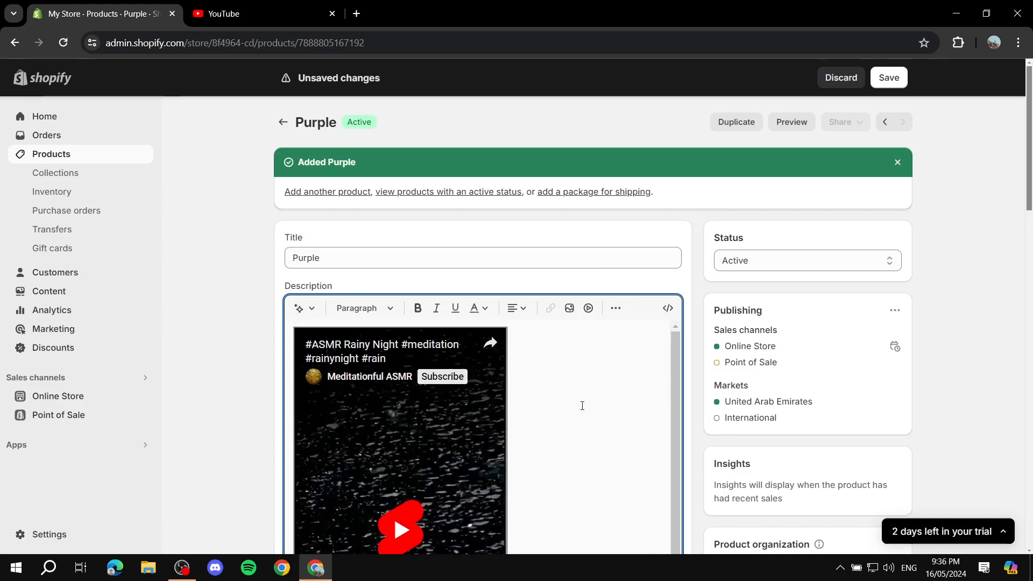
# Check the embedded Short above "Some desc" in the Purple product's description and save the product
pyautogui.scroll(-3, 943, 326)
pyautogui.scroll(1, 541, 316)
pyautogui.scroll(-2, 538, 320)
pyautogui.scroll(-3, 520, 398)
pyautogui.click(400, 380)
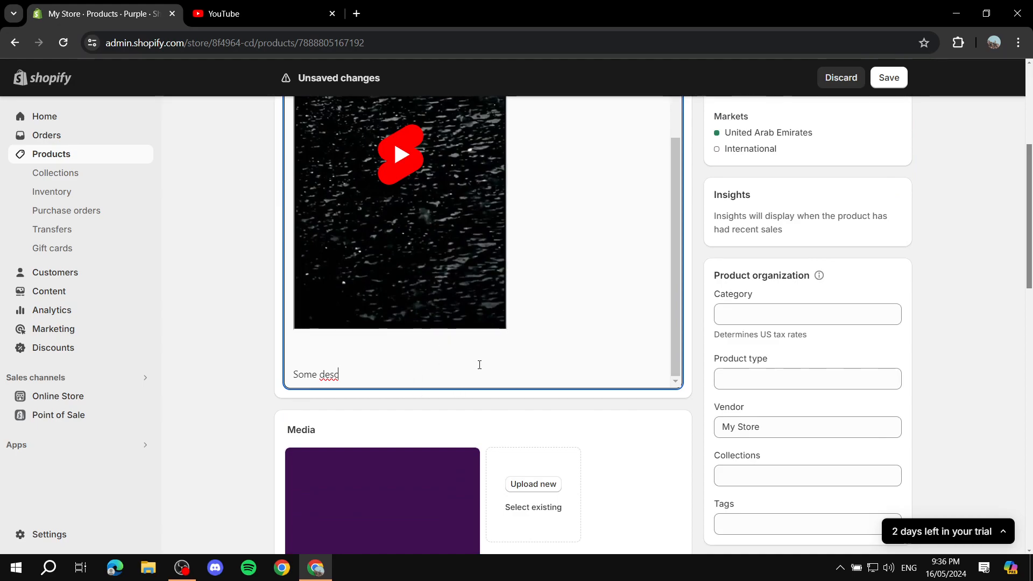
pyautogui.click(888, 78)
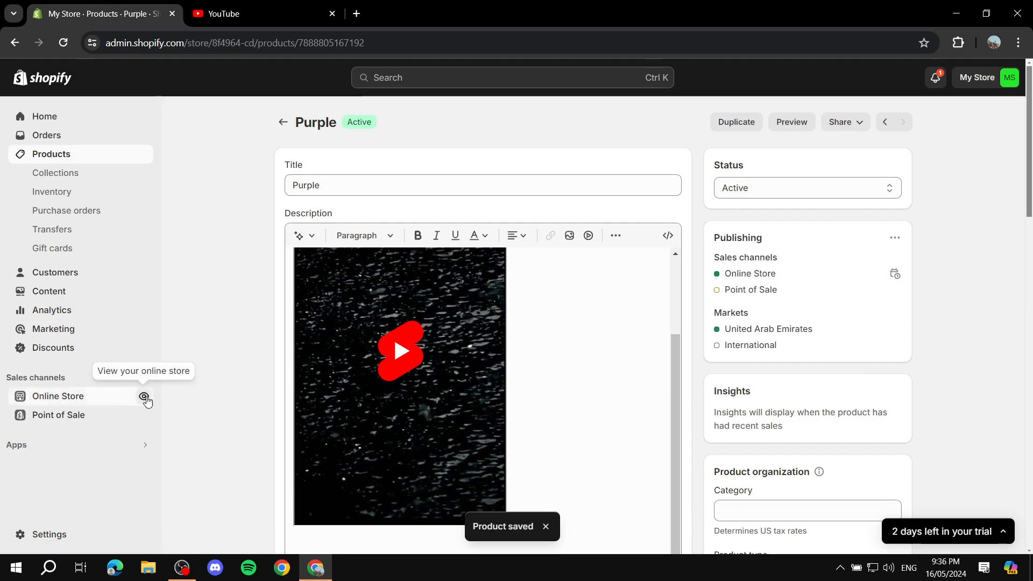
# Open the online store, close the YouTube page, and view the embedded video on the Red product page
pyautogui.click(144, 398)
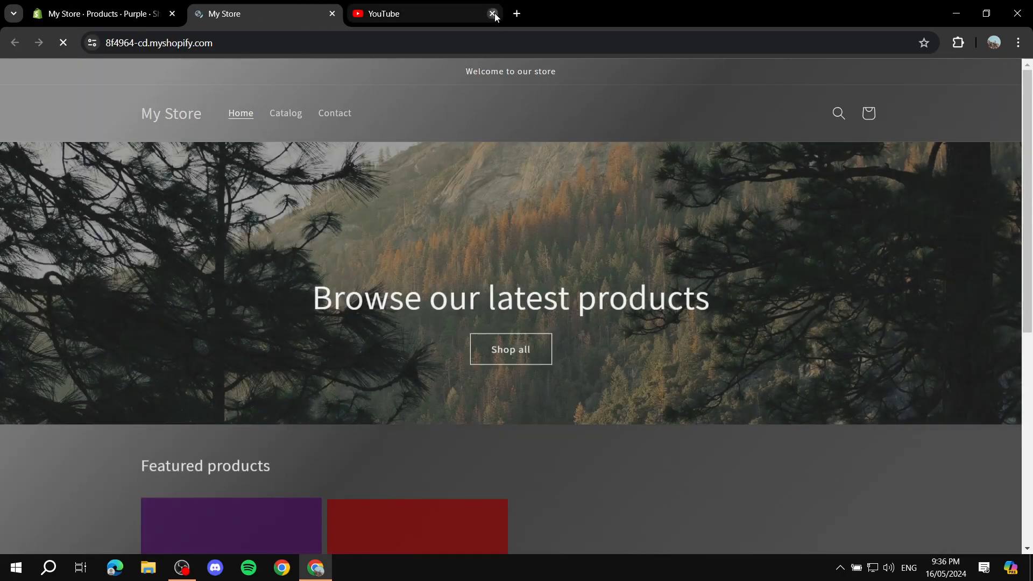
pyautogui.click(492, 13)
pyautogui.scroll(-3, 450, 348)
pyautogui.click(388, 361)
pyautogui.scroll(-3, 812, 318)
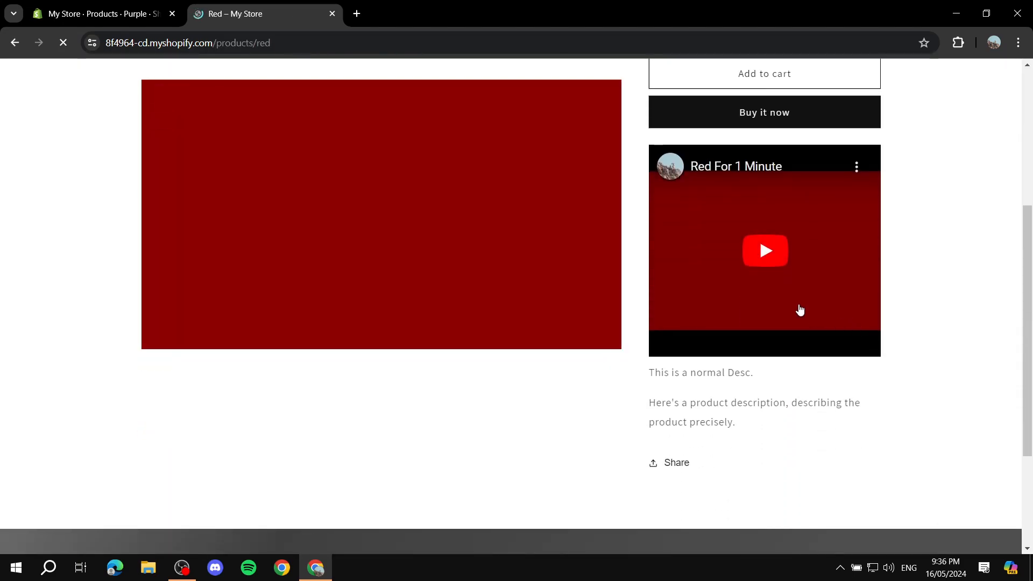
# Return to the store's home page and open the Purple product page to examine its embedded YouTube Short
pyautogui.click(15, 42)
pyautogui.click(198, 375)
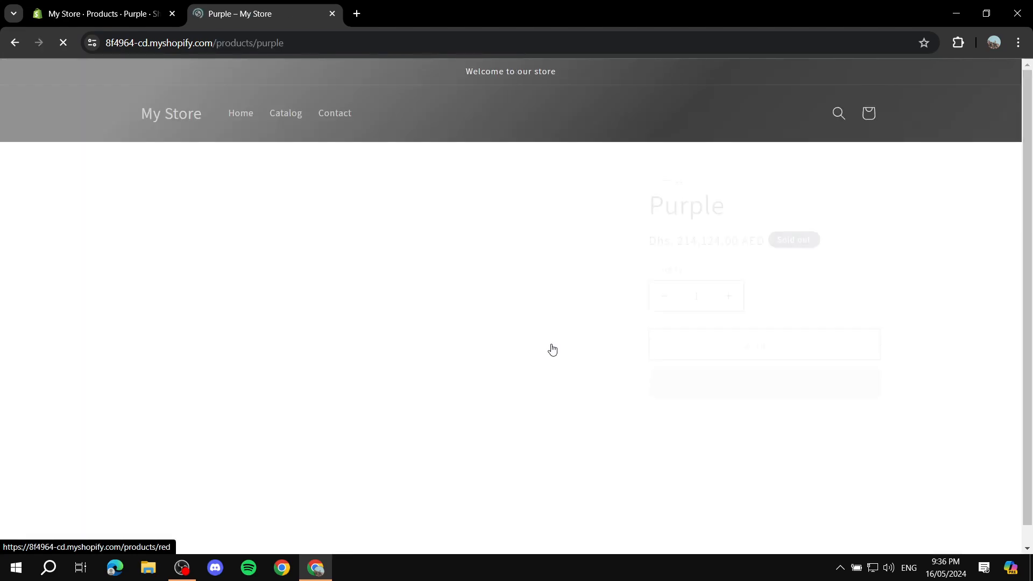
pyautogui.scroll(-1, 932, 396)
pyautogui.scroll(-3, 932, 396)
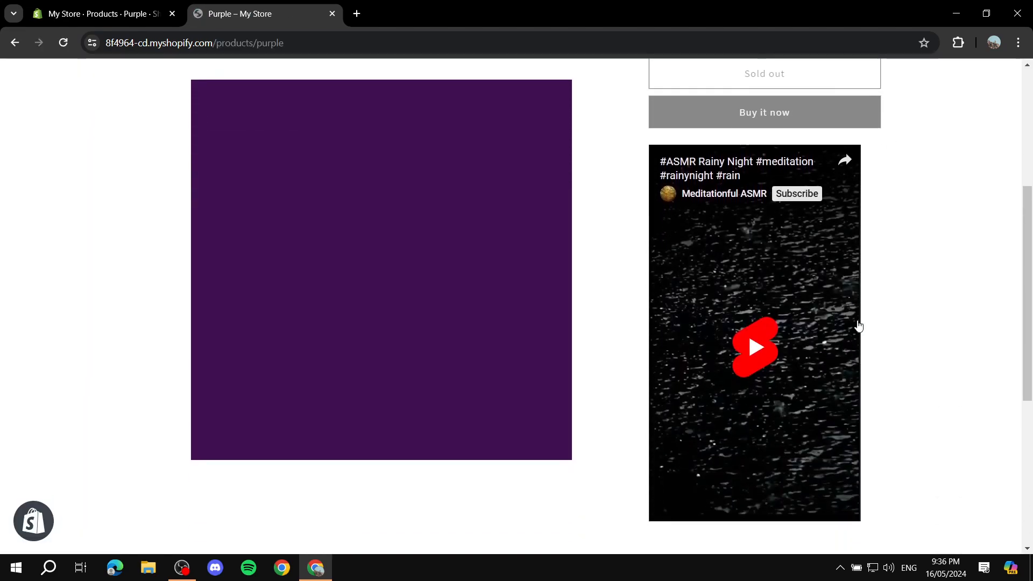
pyautogui.scroll(5, 935, 404)
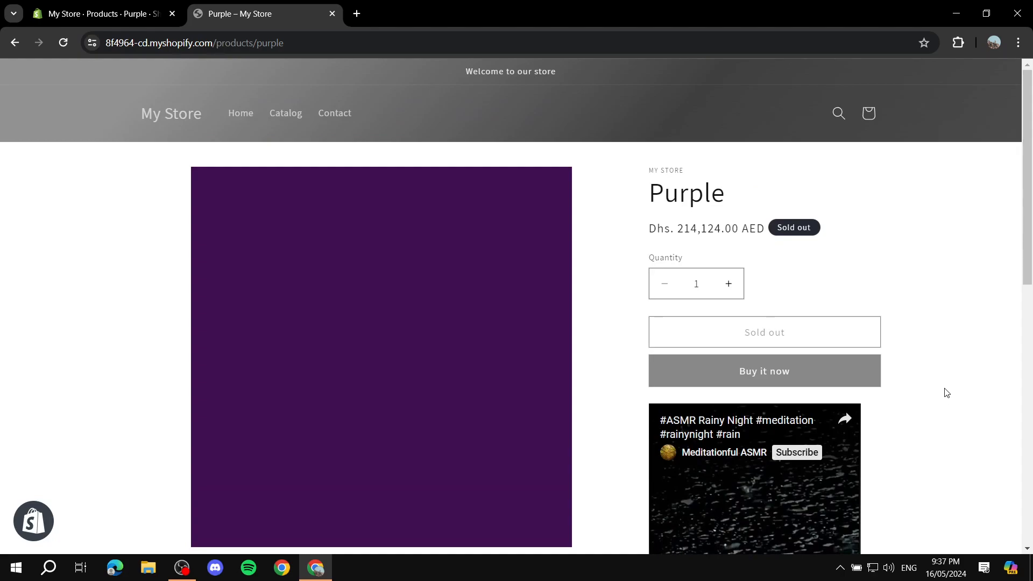